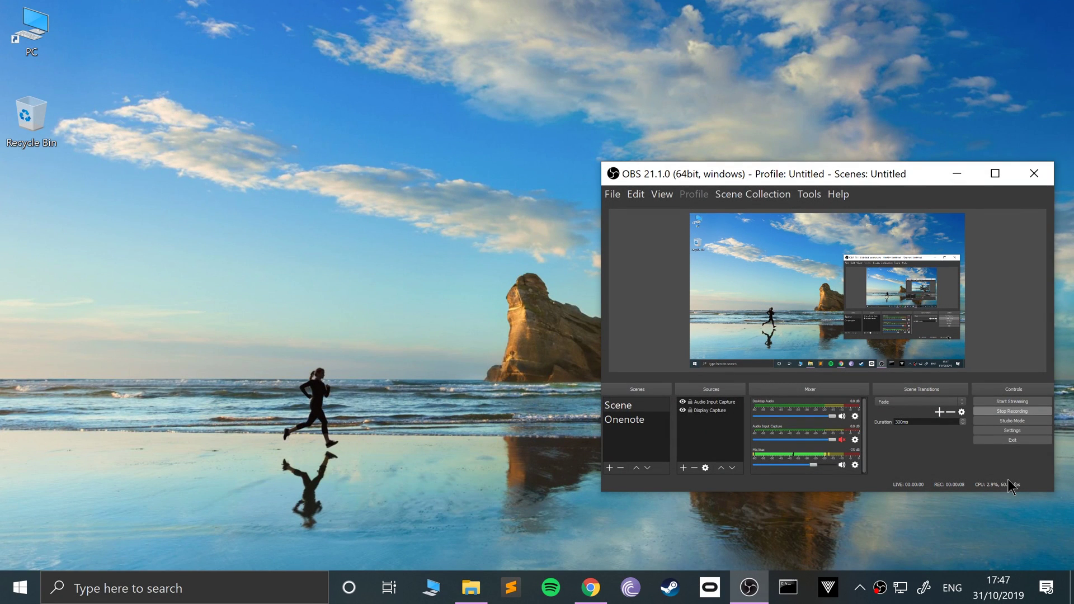
Step: Minimize the recording window, open a new Chrome window, and go to the ds4windows.com website
left_click(953, 176)
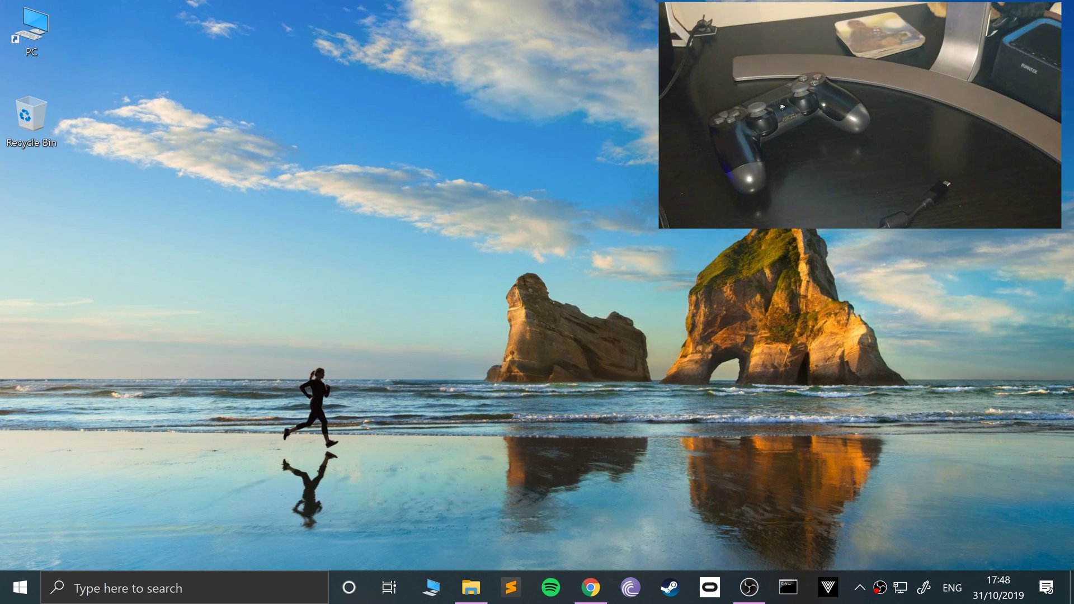
right_click(590, 587)
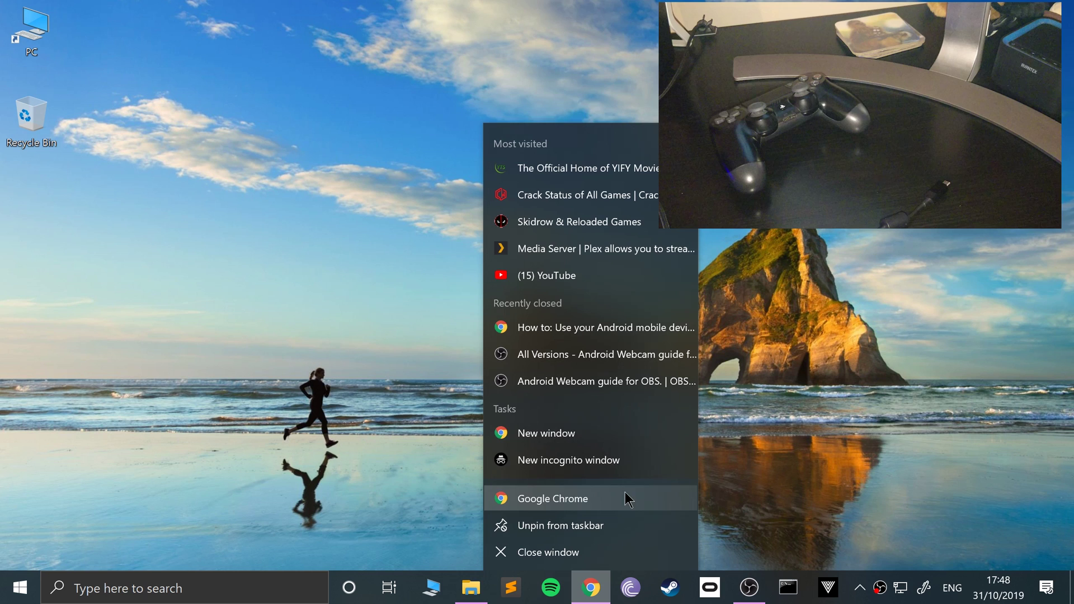
left_click(573, 436)
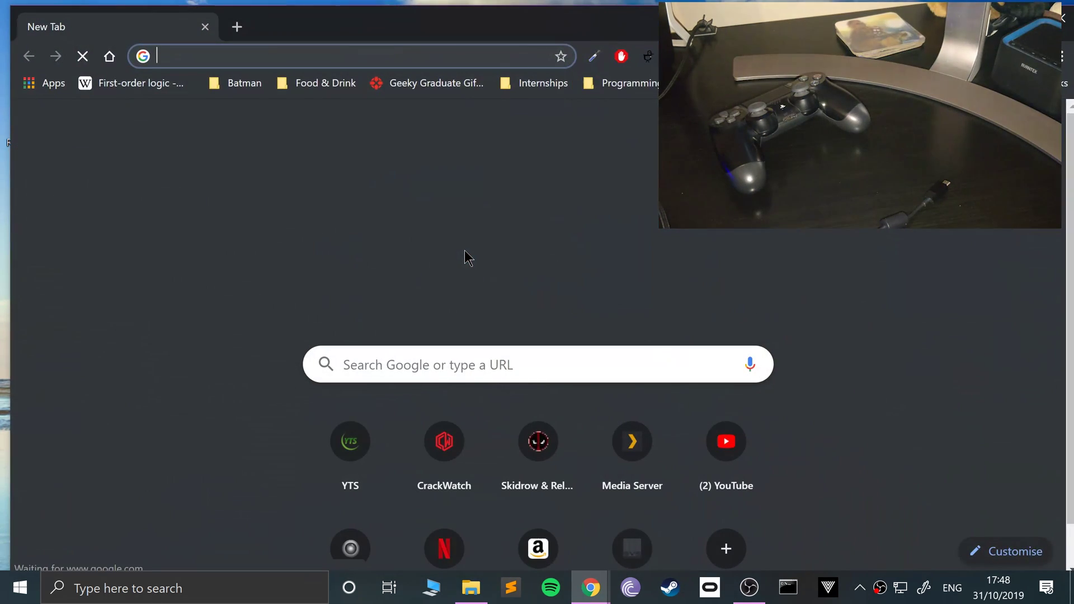
type("ds")
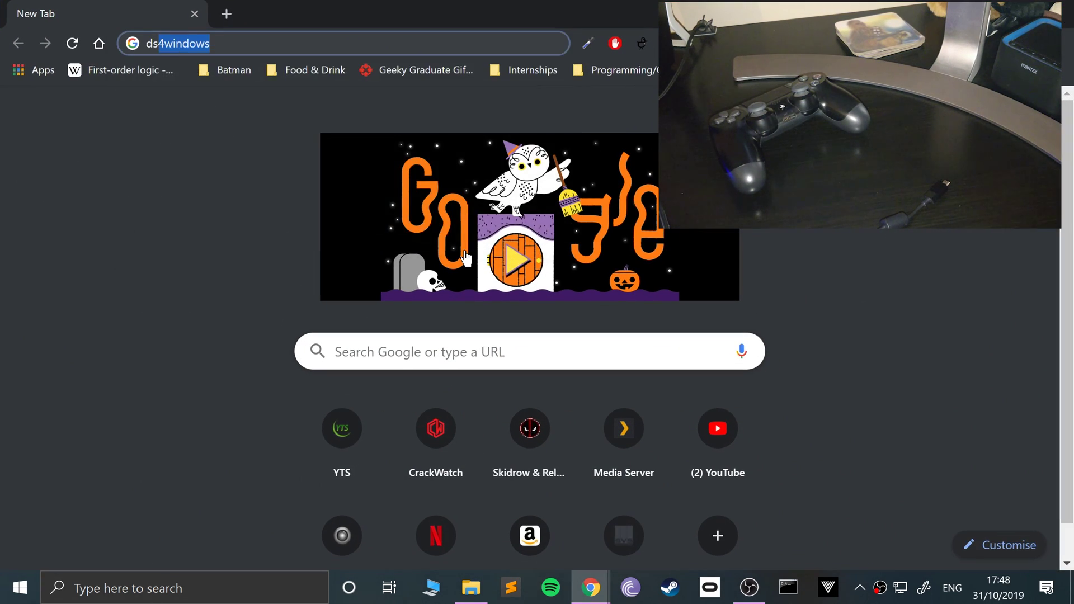
type("4windows")
key("Return")
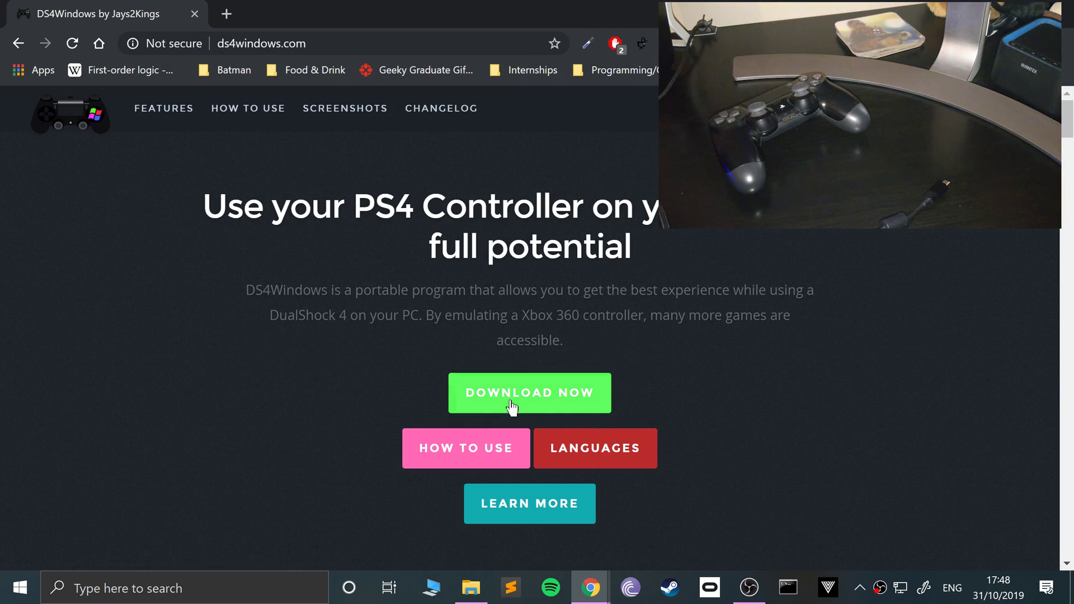
Step: Start downloading DS4Windows.zip from the Version 1.4.52 release on GitHub, and cancel the download
left_click(511, 407)
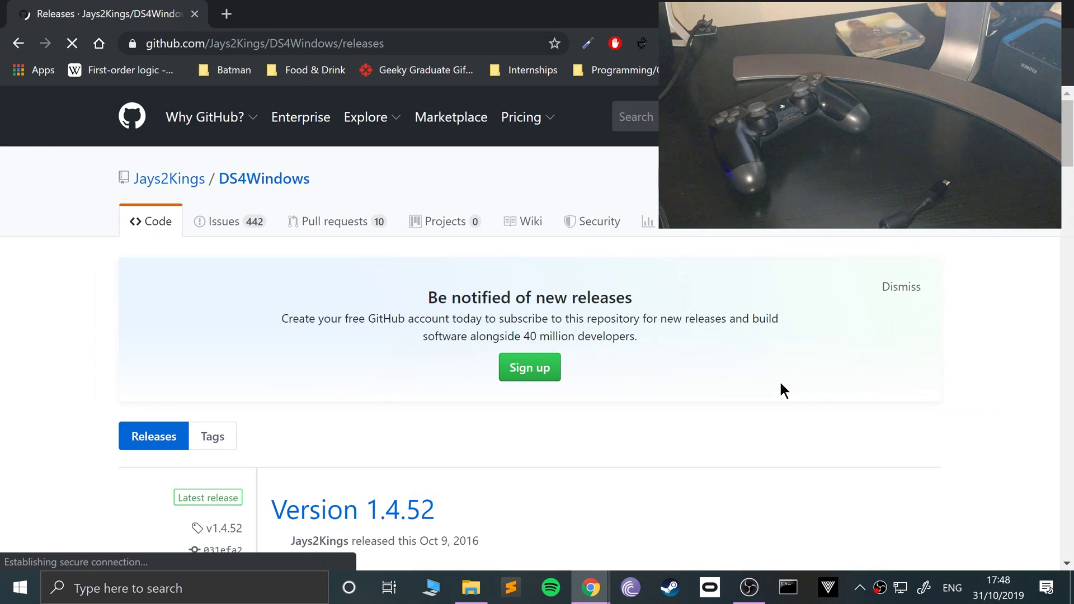
scroll(779, 386, "down", 5)
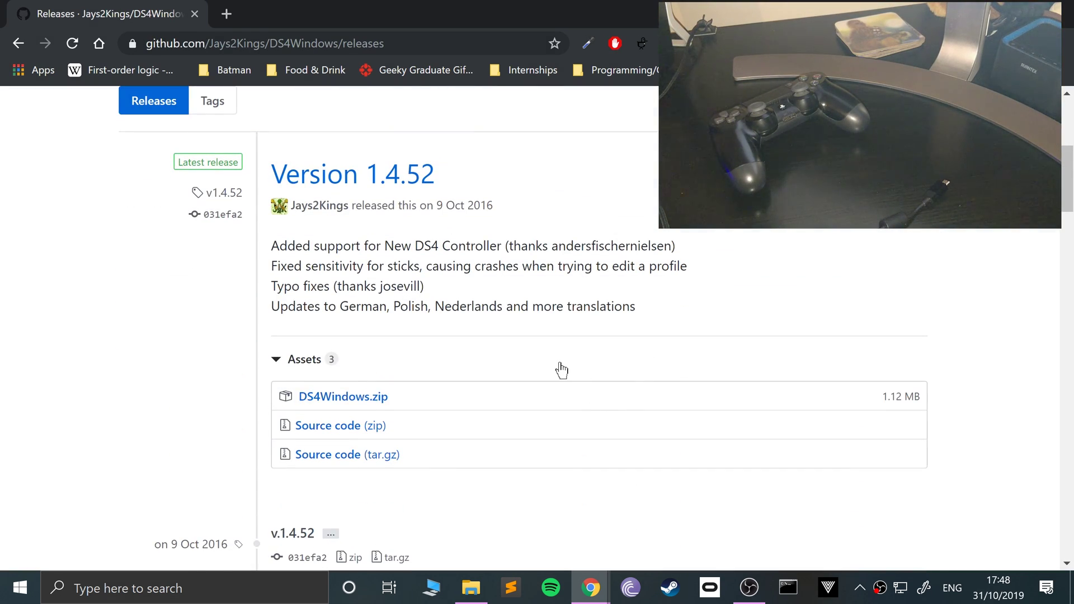
left_click(355, 404)
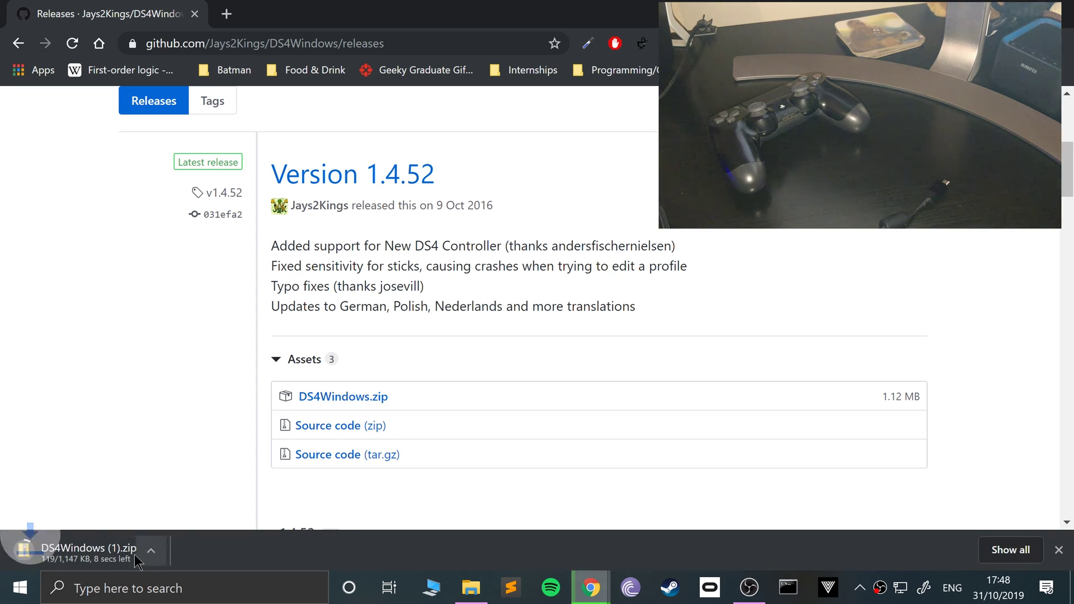
left_click(173, 551)
left_click(195, 521)
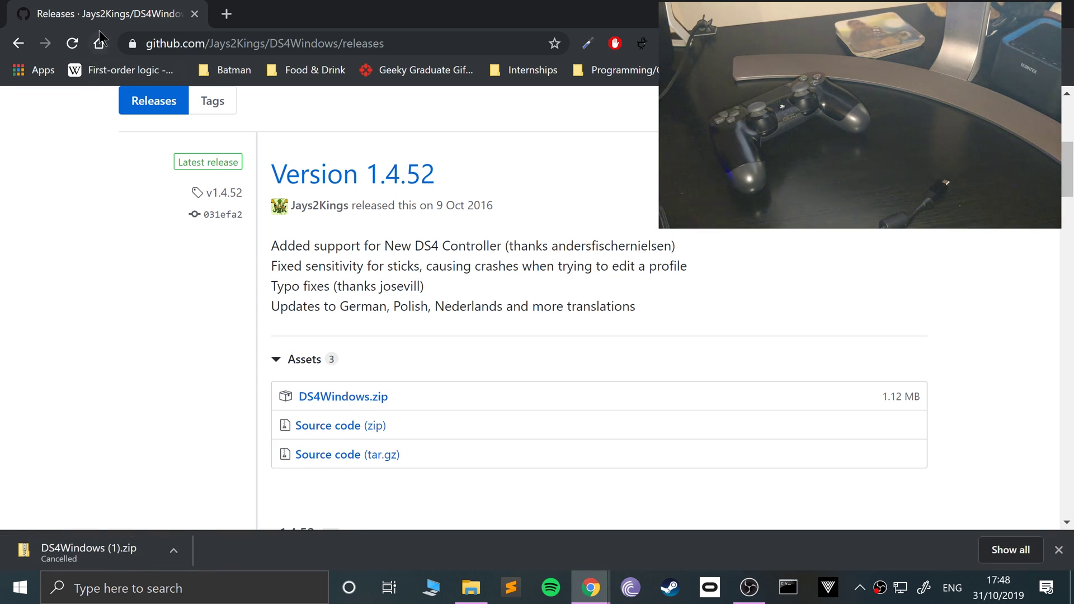
Step: Extract the existing DS4Windows.zip from the Chrome downloads folder to E:\Chrome\DS4Windows
key("super+d")
left_click(471, 587)
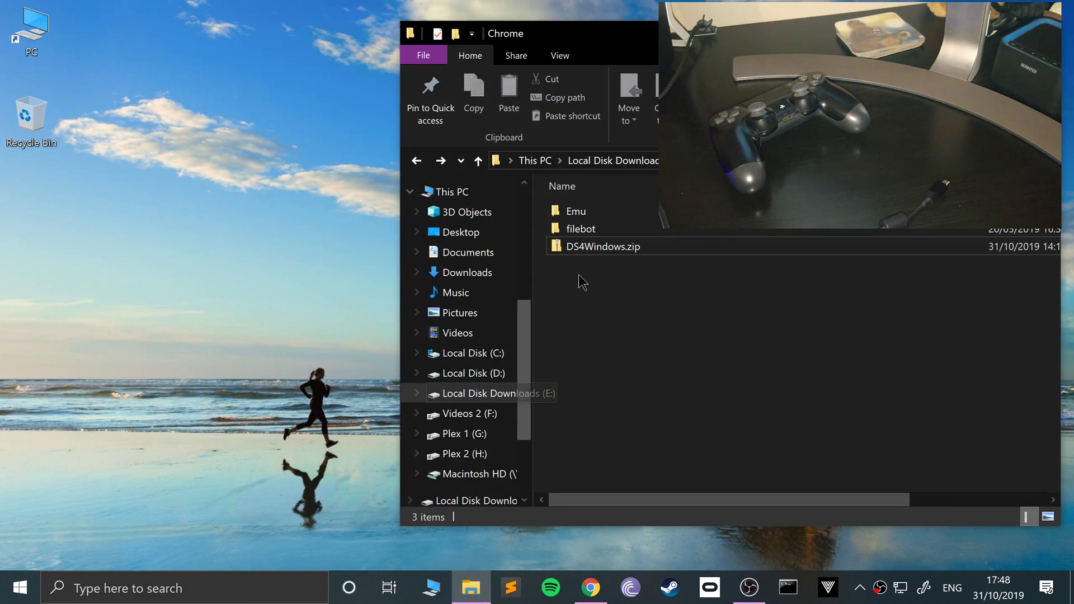
left_click(591, 248)
right_click(598, 246)
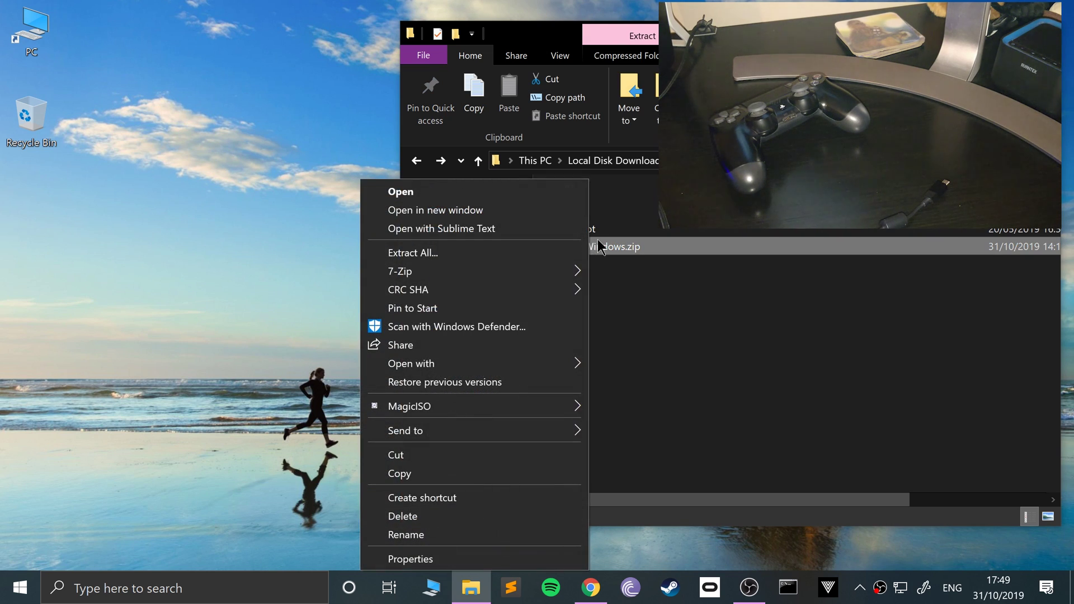
left_click(475, 254)
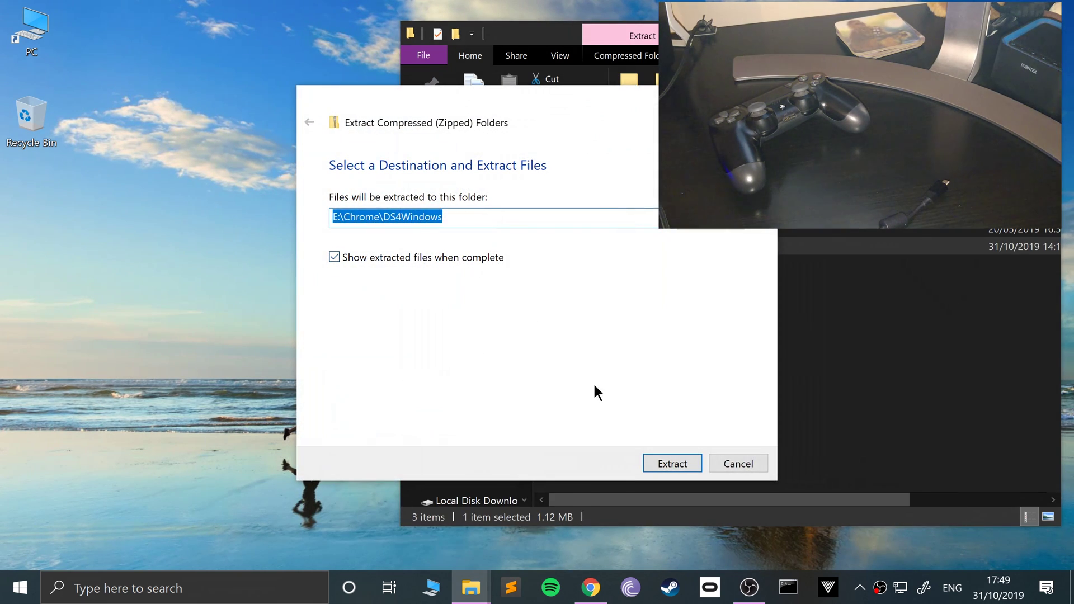
left_click(666, 465)
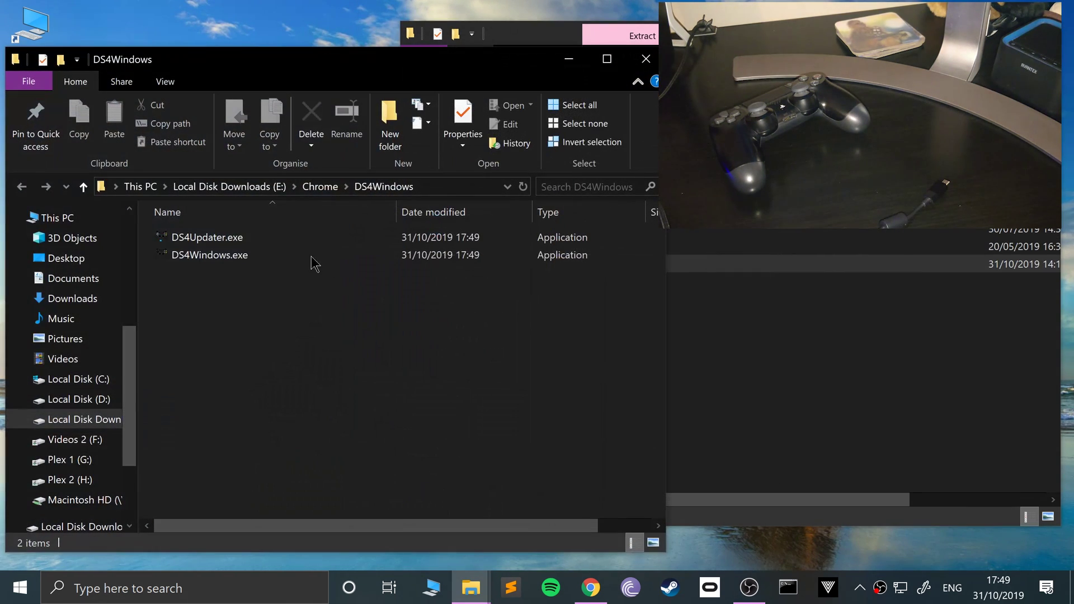
Step: Launch DS4Windows.exe, choose Appdata as the location for its settings and profiles, and move its window lower on the desktop
left_click(227, 258)
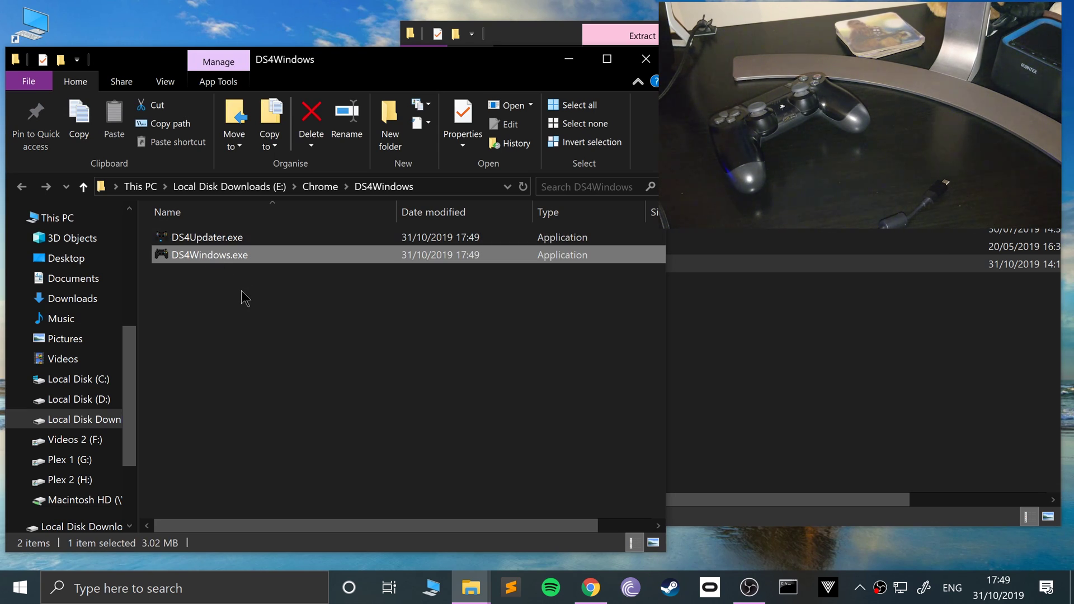
key("Return")
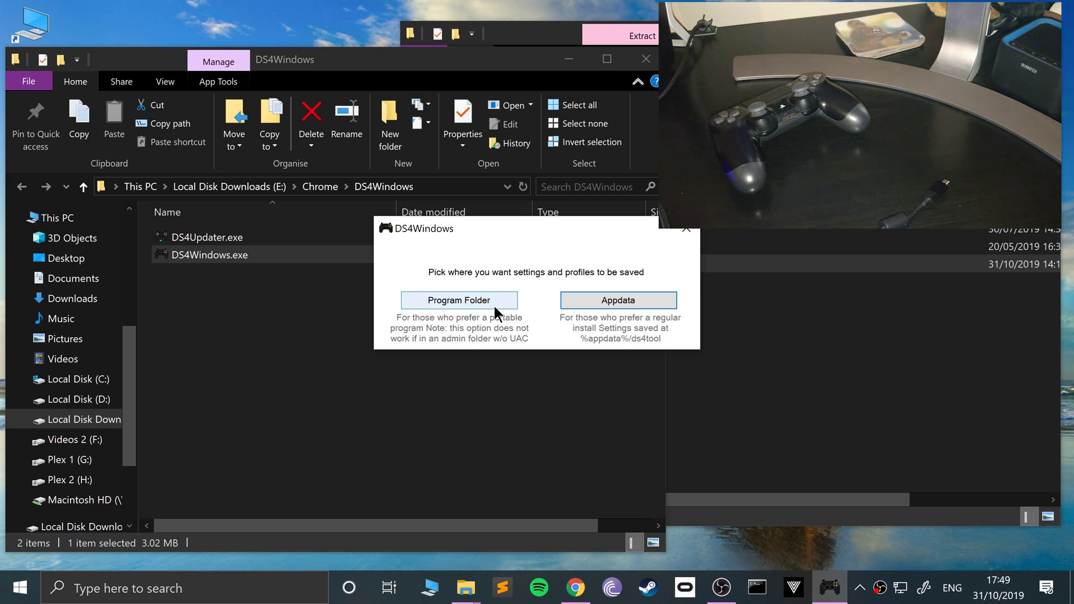
left_click(610, 306)
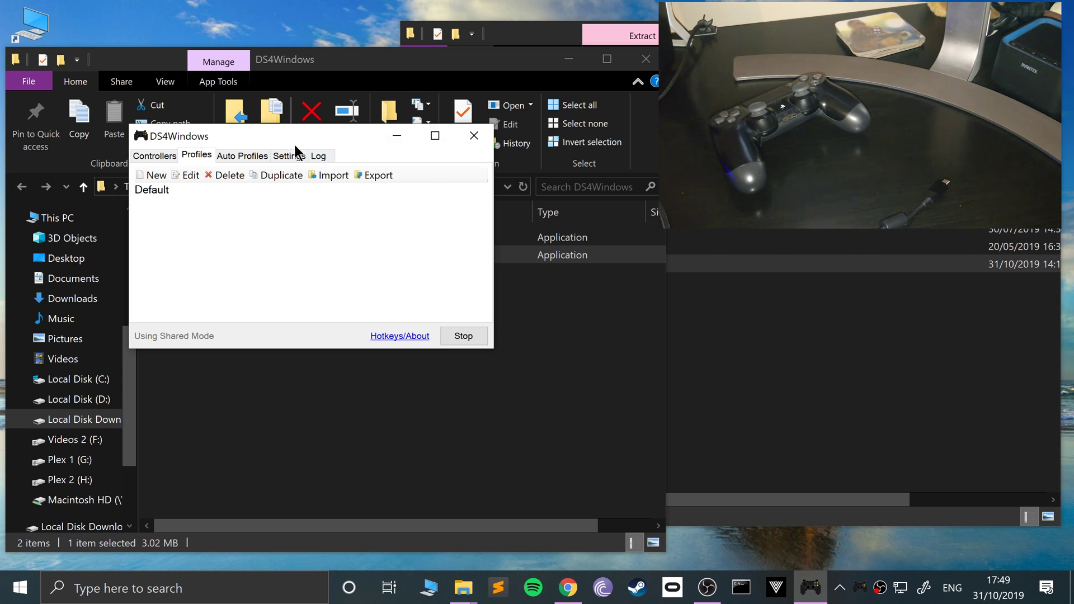
left_click_drag(295, 145, 434, 326)
Step: Browse the Chrome downloads folder through Emu, Emulation and ePSXe to ePSXe205, and launch ePSXe.exe
left_click(581, 234)
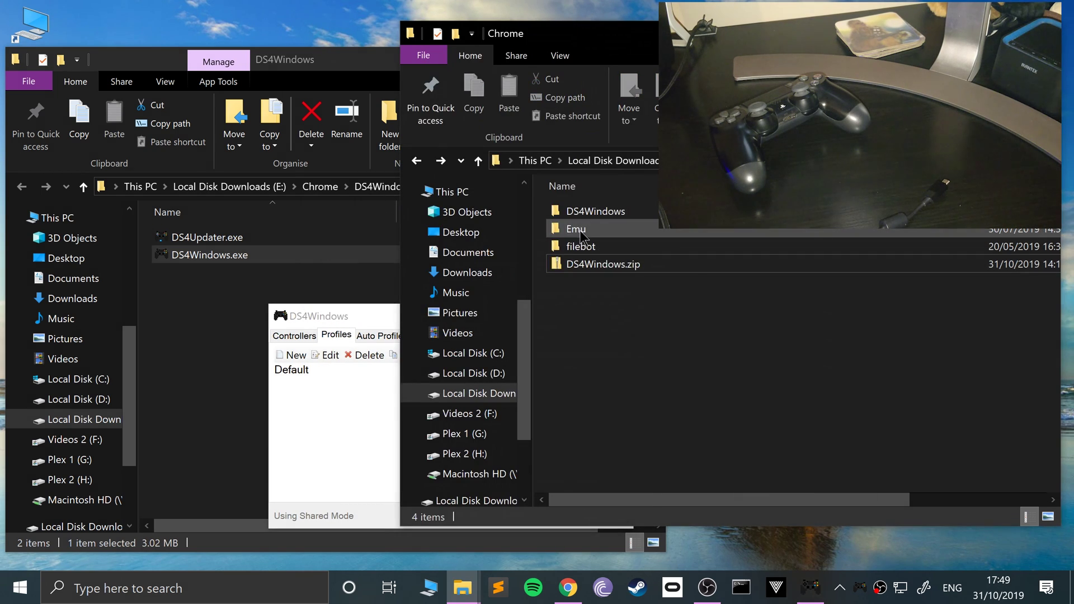
double_click(576, 229)
double_click(579, 211)
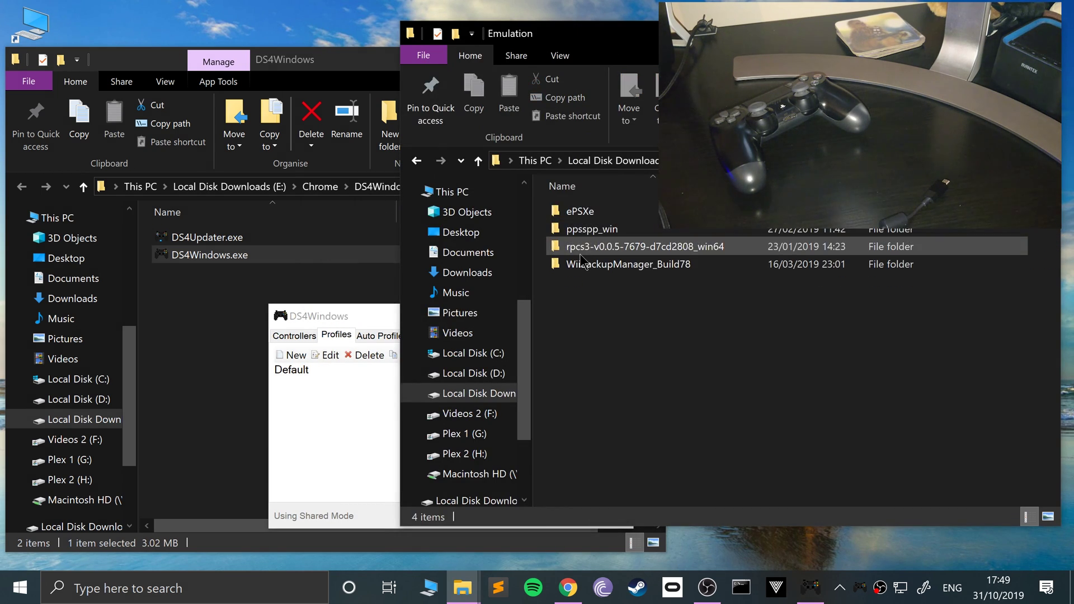
double_click(579, 211)
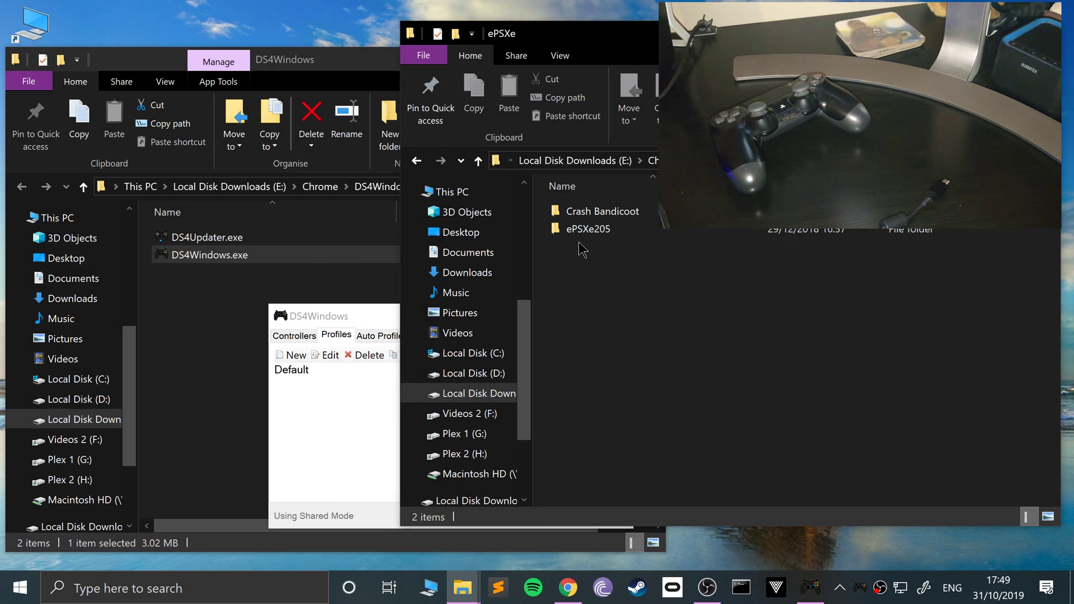
double_click(582, 229)
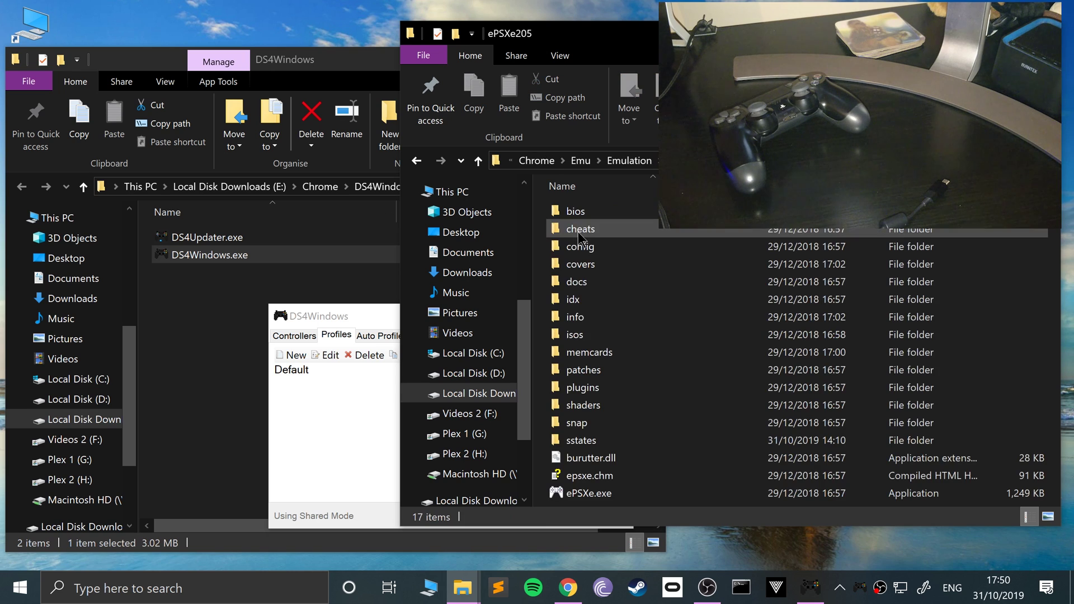
double_click(573, 495)
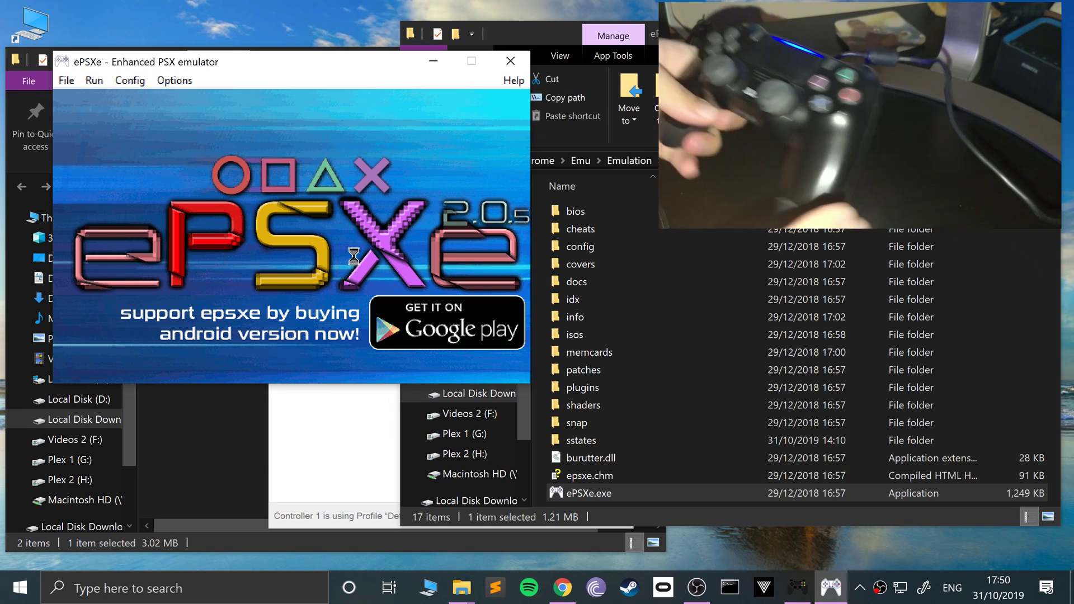
Step: Switch to DS4Windows and view its list of connected controllers
left_click(797, 587)
left_click(307, 337)
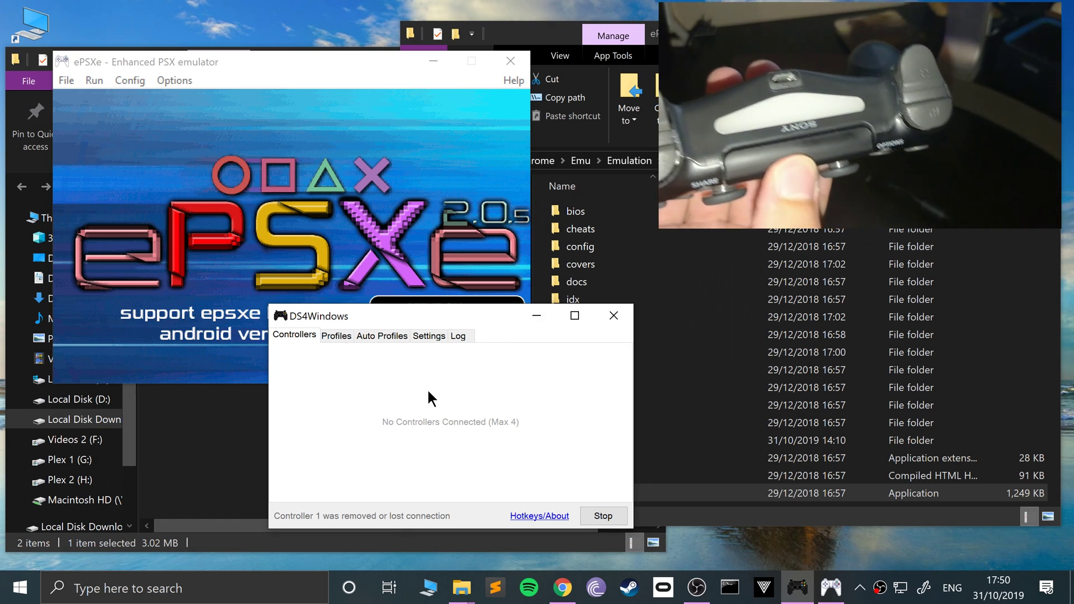
Step: Search Windows for Bluetooth and open the Bluetooth and other devices settings
left_click(20, 588)
type("b")
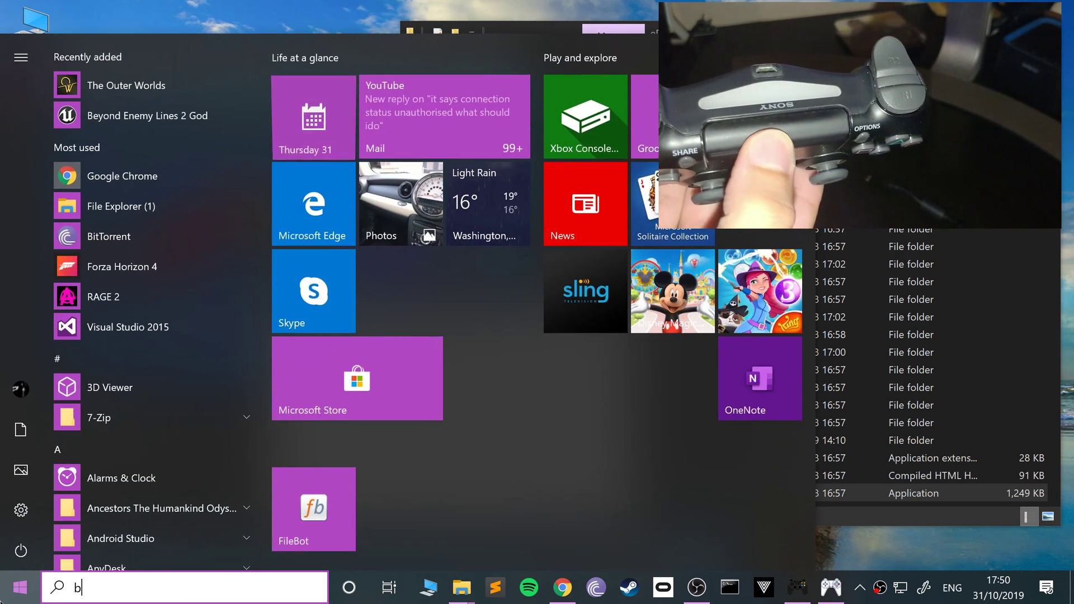
type("luett")
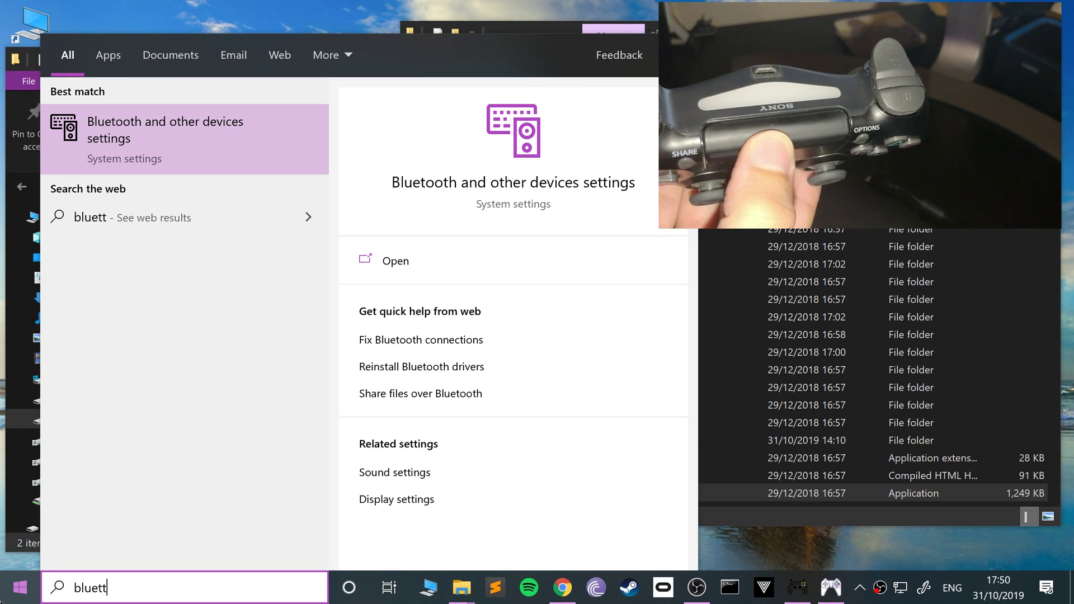
key("BackSpace")
key("Return")
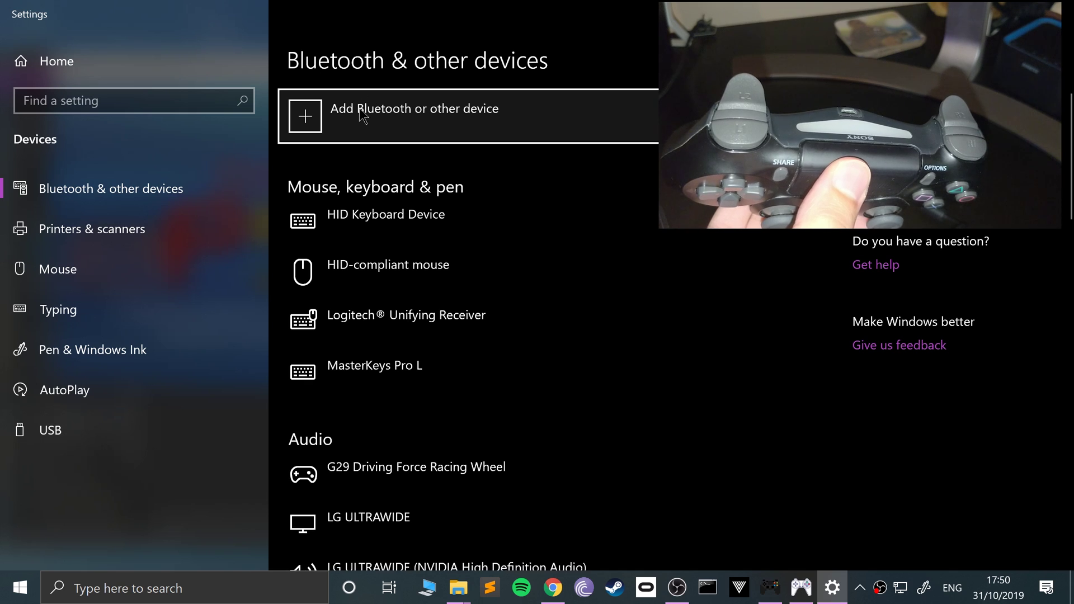
Step: Start adding a device of the Bluetooth kind, cancel the pairing, and close Settings
left_click(360, 114)
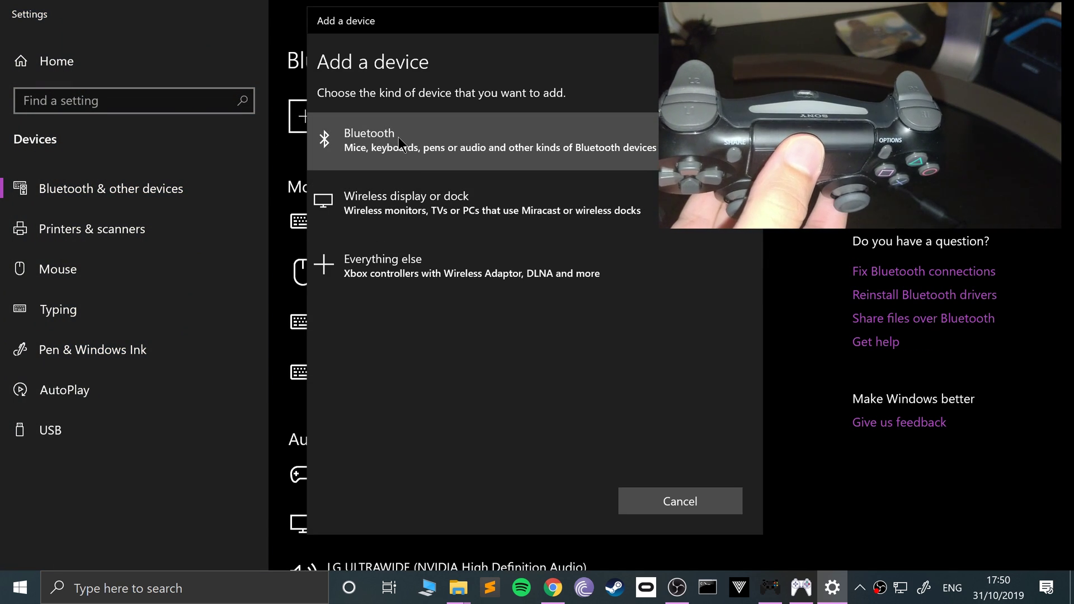
left_click(398, 136)
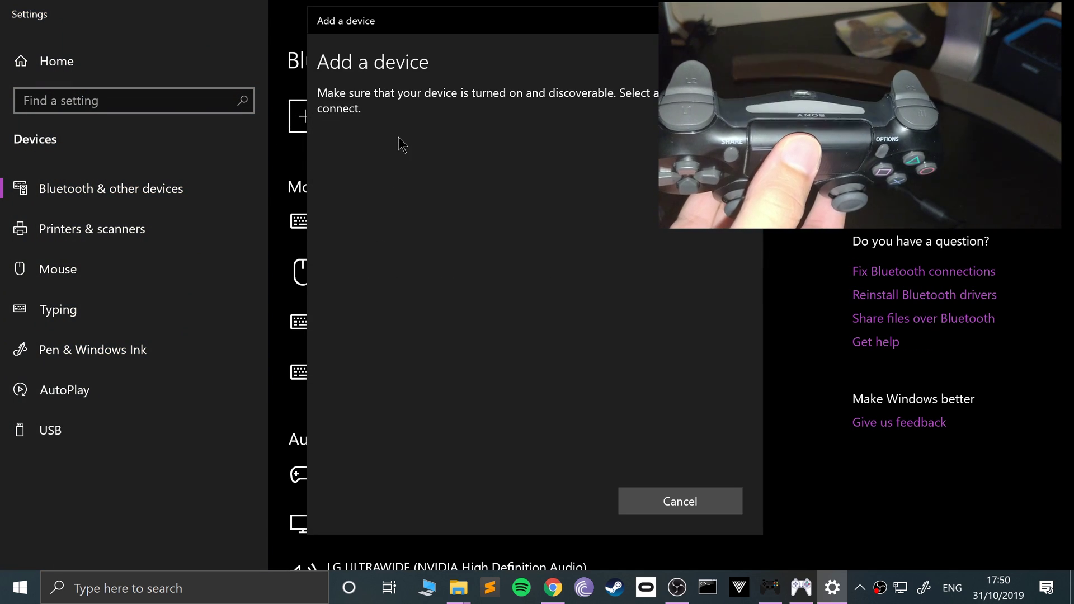
left_click(665, 515)
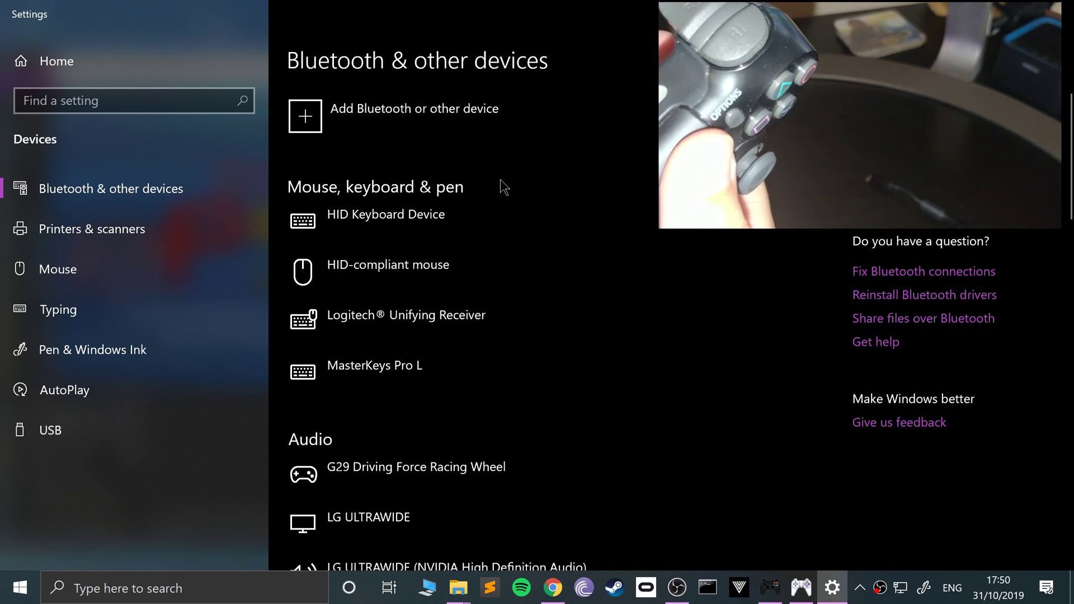
key("alt+F4")
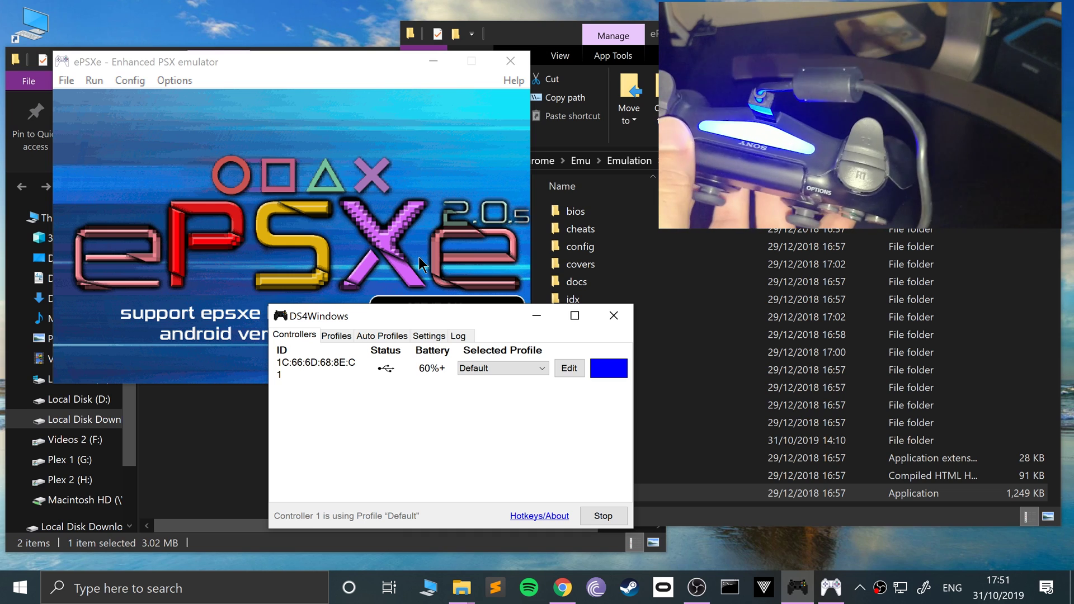
Step: Switch to ePSXe and open the gamepad configuration for port 1, pad number 1
left_click(270, 191)
left_click(140, 80)
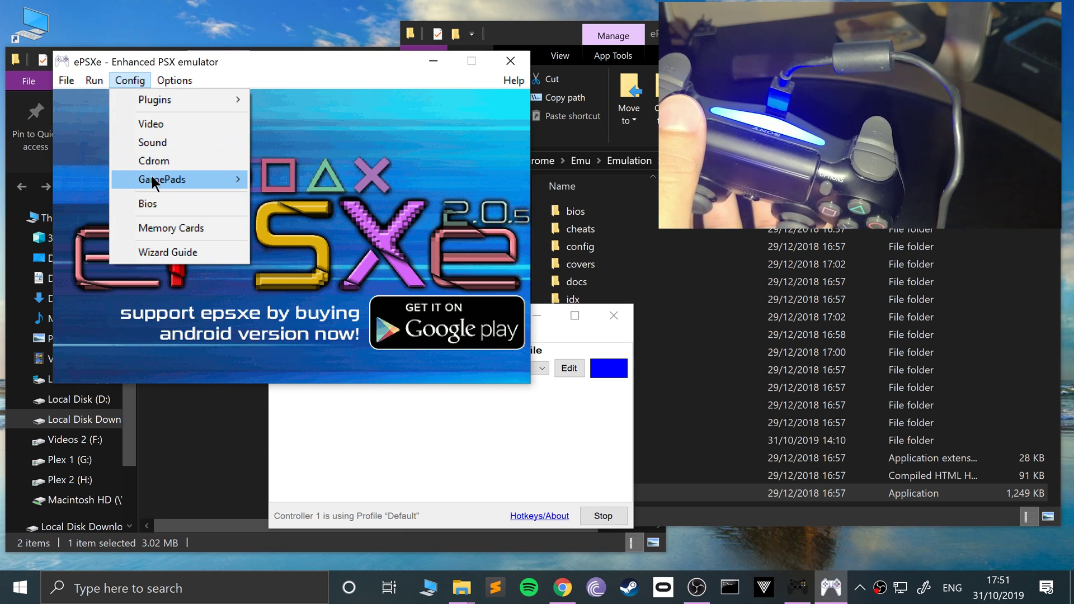
mouse_move(152, 179)
mouse_move(279, 178)
left_click(369, 178)
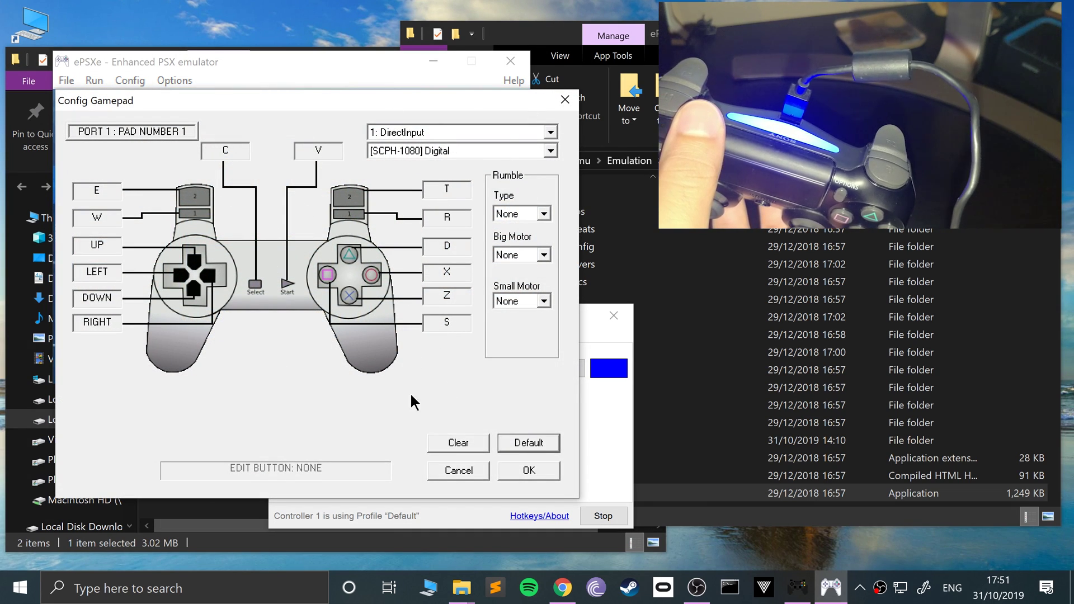
Step: Try the DualAnalog and Mouse/Digital controller types for the pad and return to [SCPH-1080] Digital
left_click(404, 149)
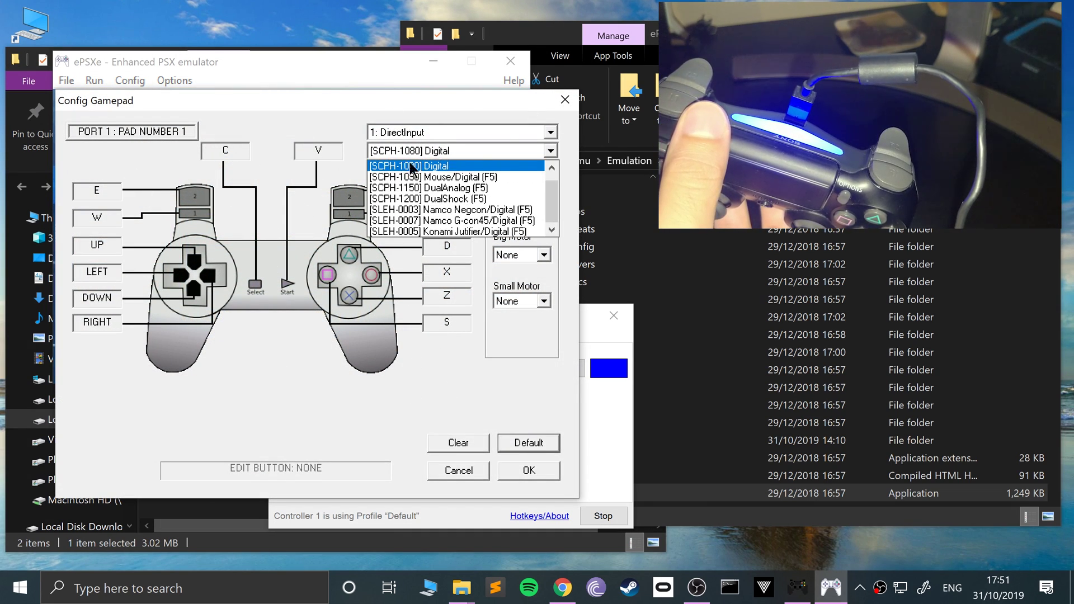
left_click(434, 192)
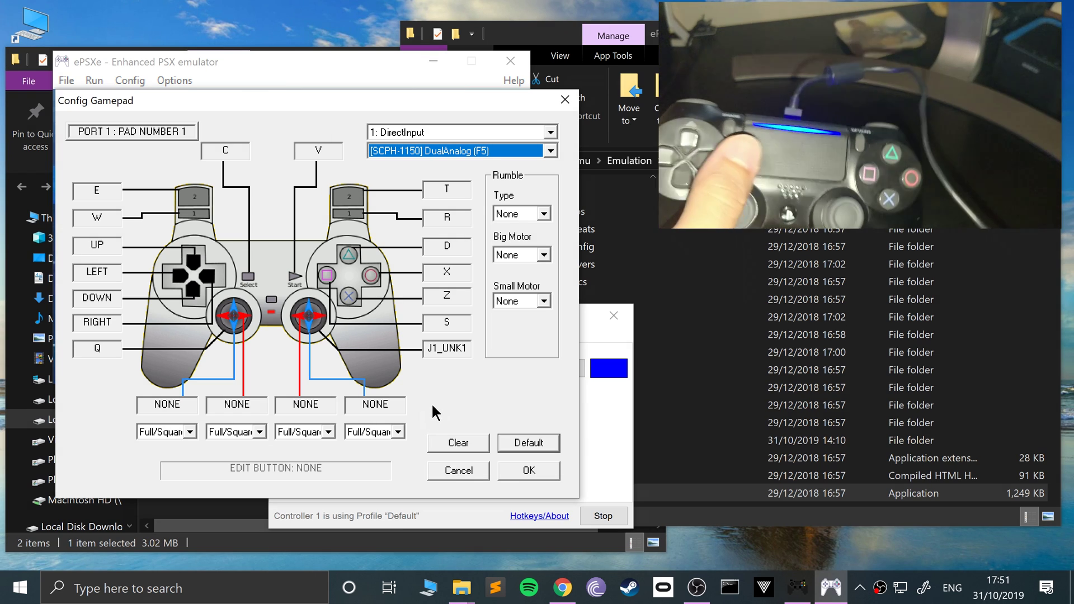
left_click(447, 152)
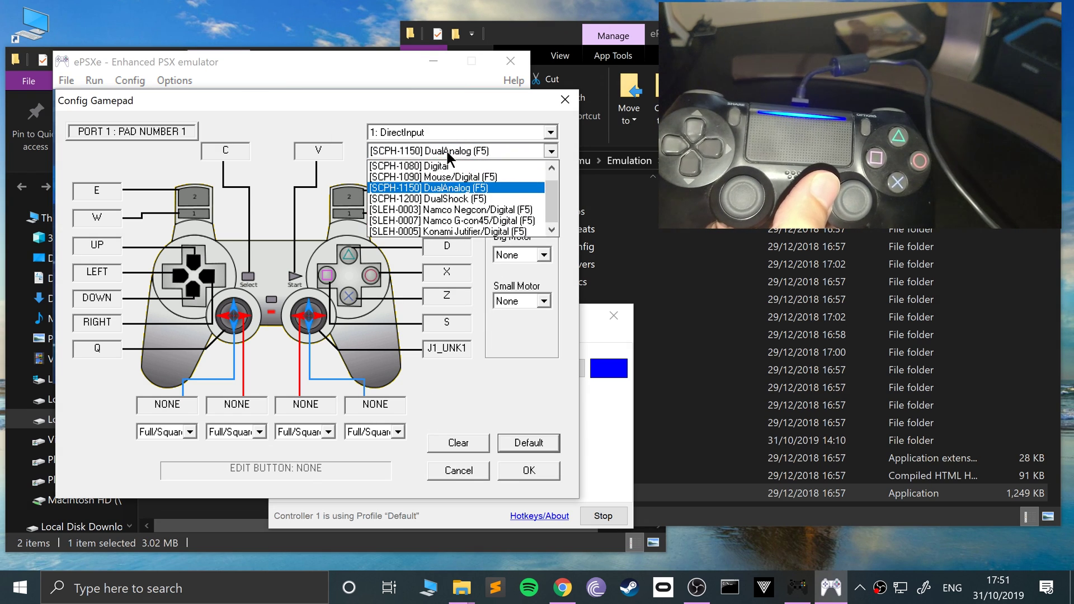
left_click(436, 177)
left_click(431, 153)
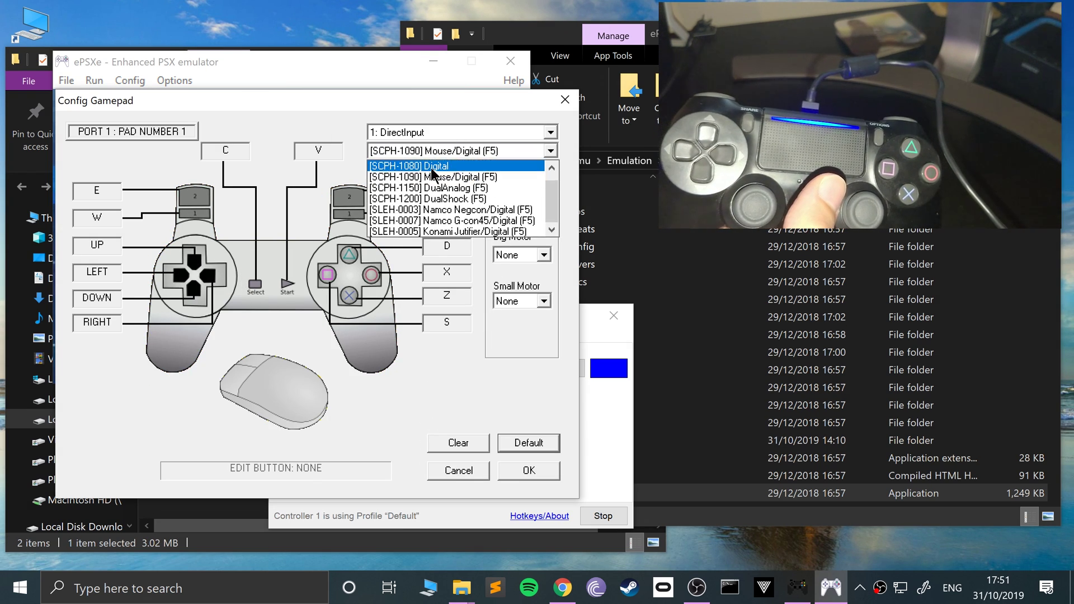
left_click(431, 167)
Step: Map the pad's R2 button to the PS4 controller's R2 trigger
left_click(449, 193)
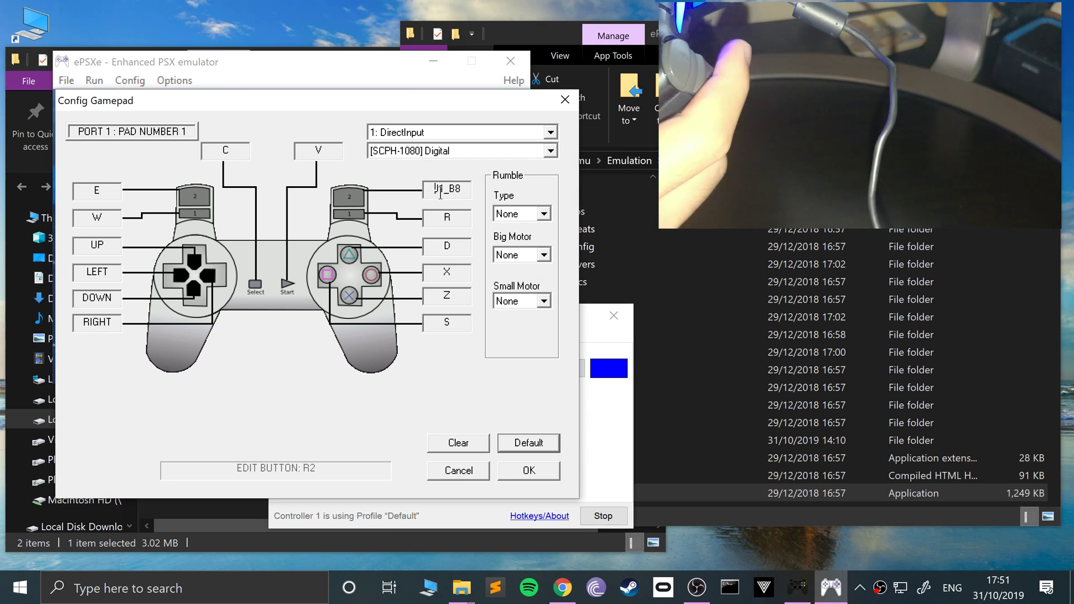
left_click(440, 193)
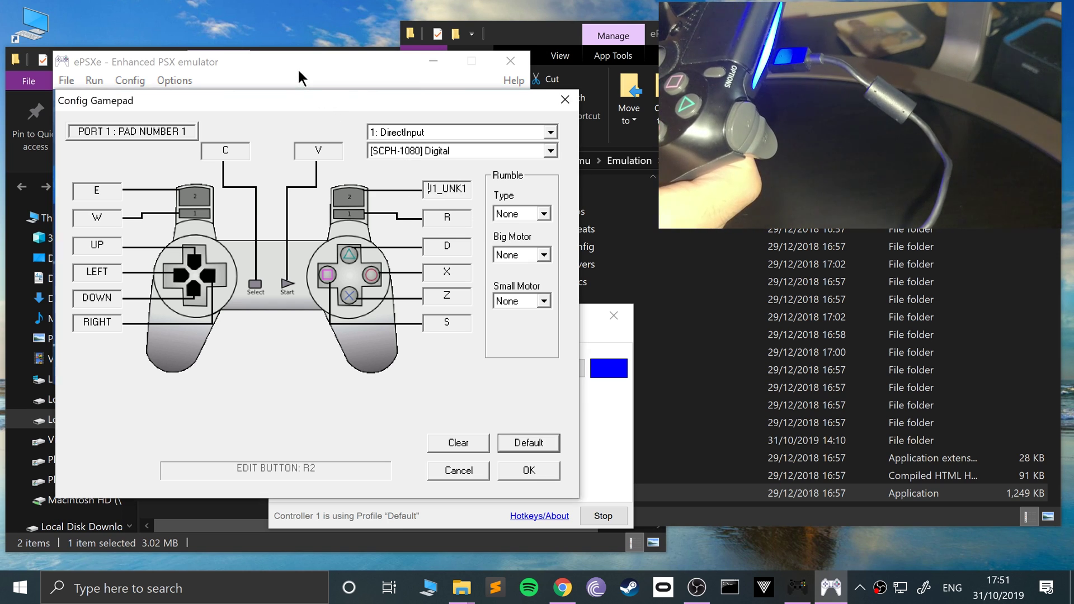
Step: Switch to DS4Windows, move its window clear of the gamepad configuration, and show the auto profiles
left_click(588, 394)
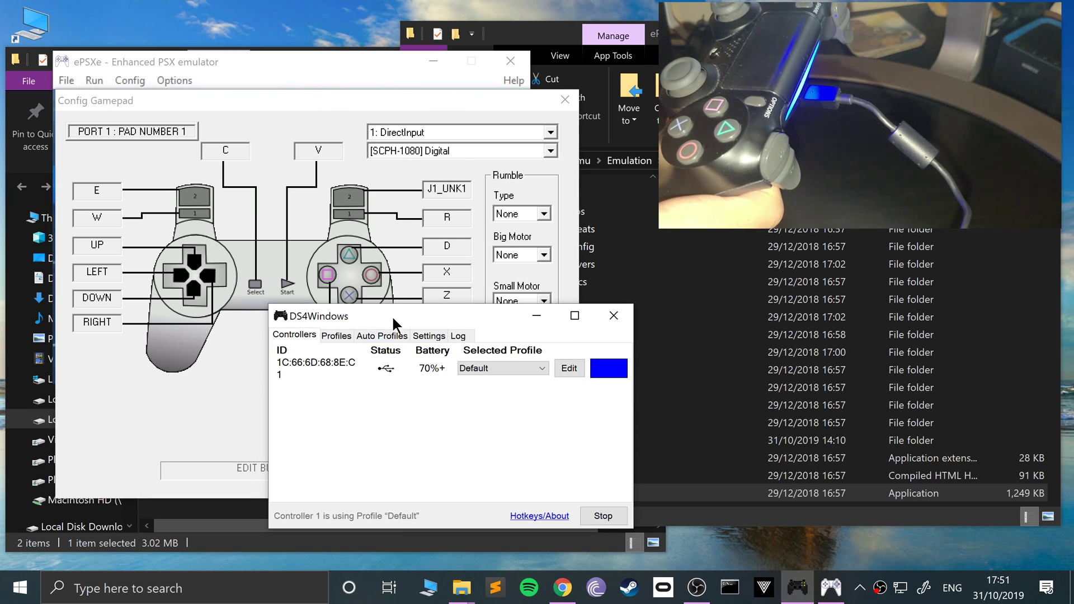
left_click_drag(392, 314, 498, 296)
left_click(436, 319)
left_click(487, 318)
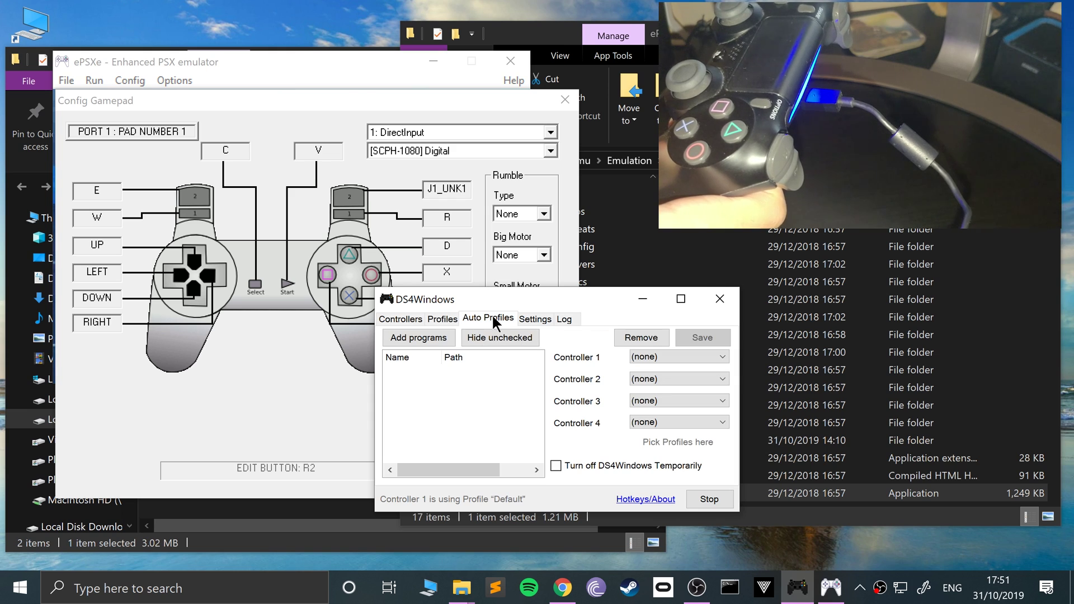
left_click(519, 317)
left_click(489, 315)
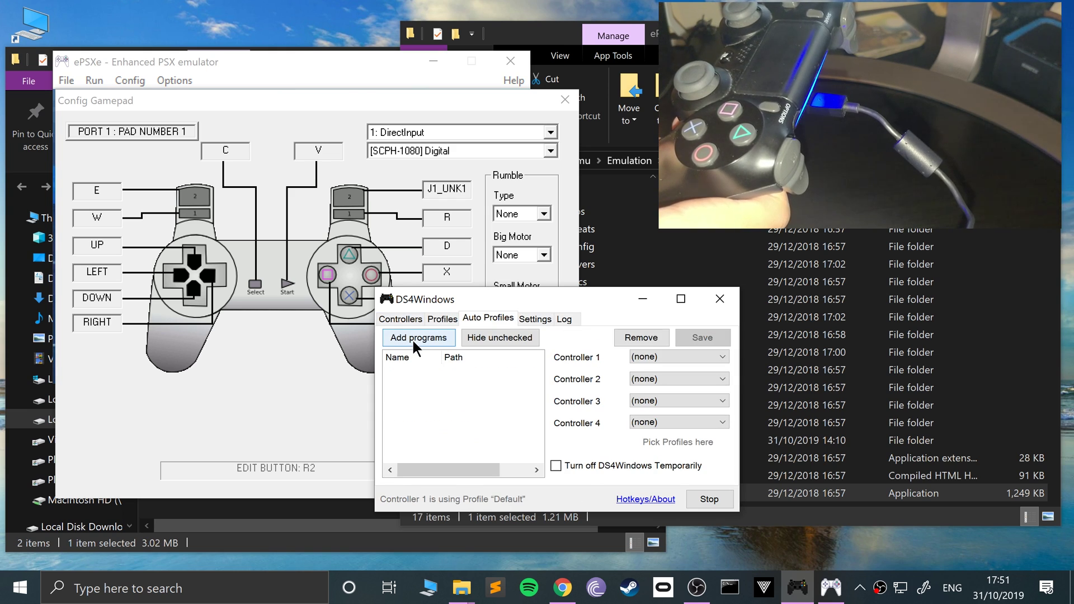
Step: Add the directory E:\Chrome\Emu\Emulation\ePSXe\ePSXe205 to the auto profiles and enable the ePSXe program entry
left_click(412, 340)
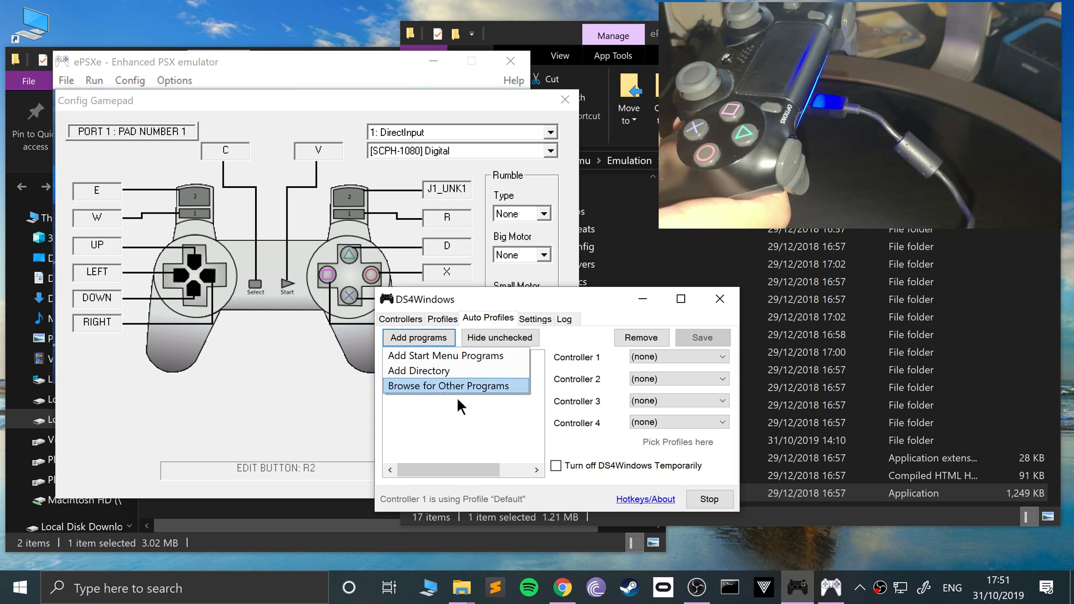
left_click(439, 371)
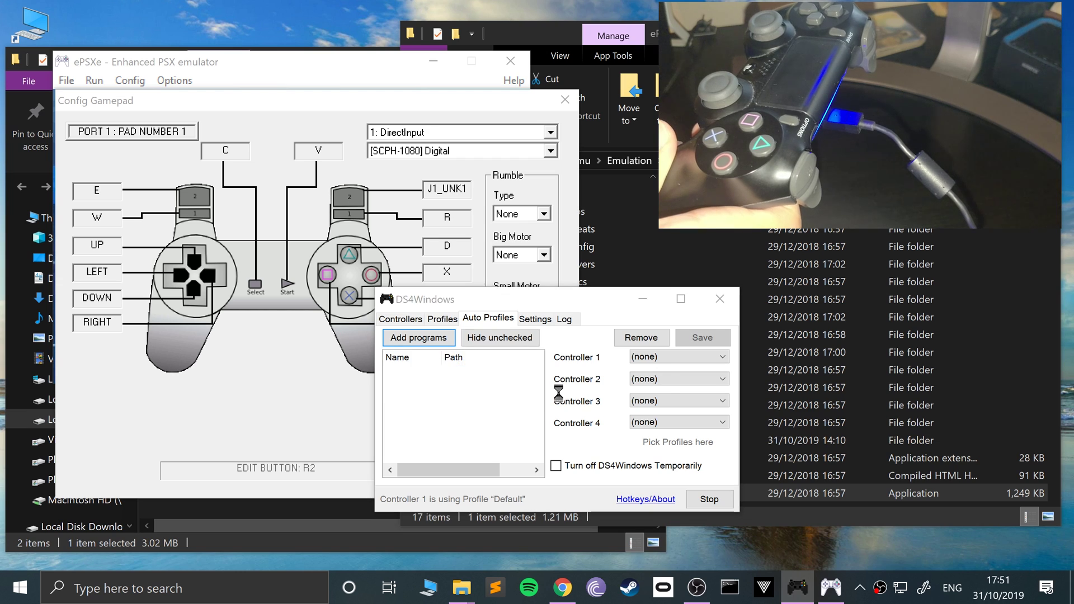
left_click(424, 284)
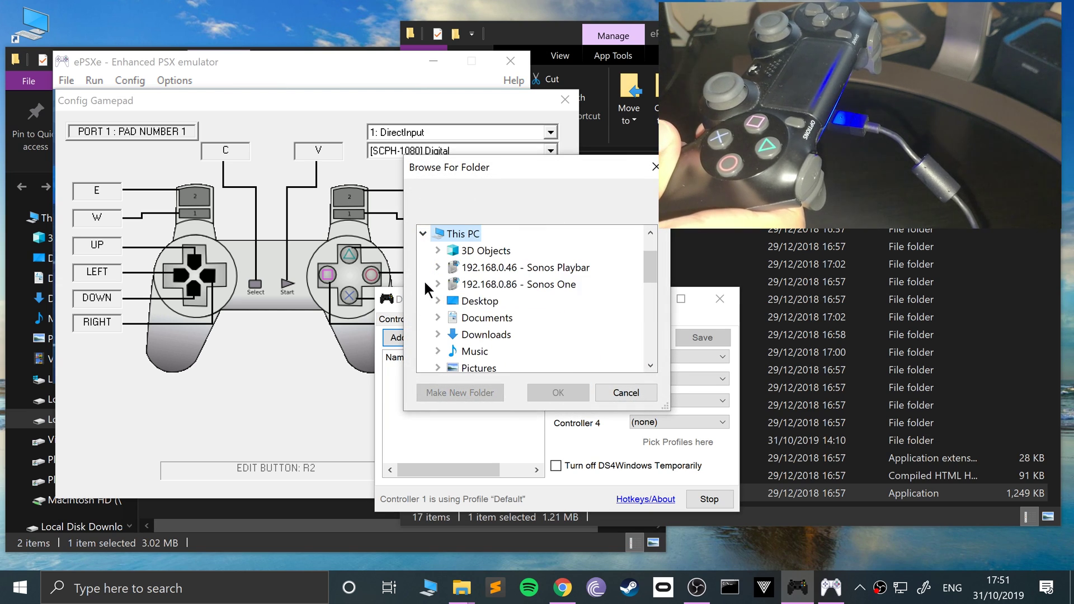
scroll(445, 324, "down", 4)
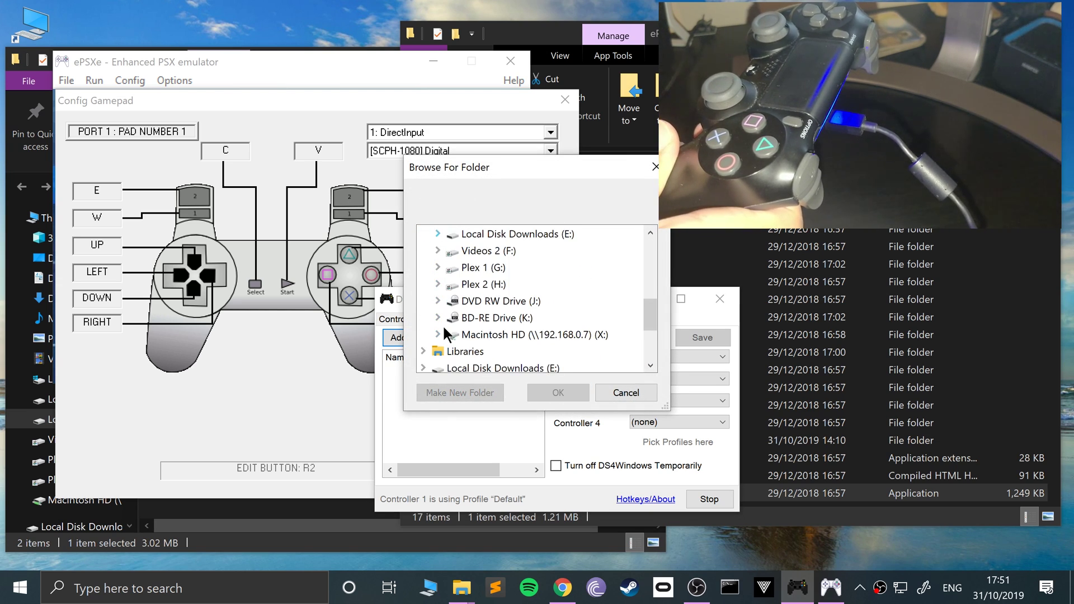
scroll(443, 323, "up", 1)
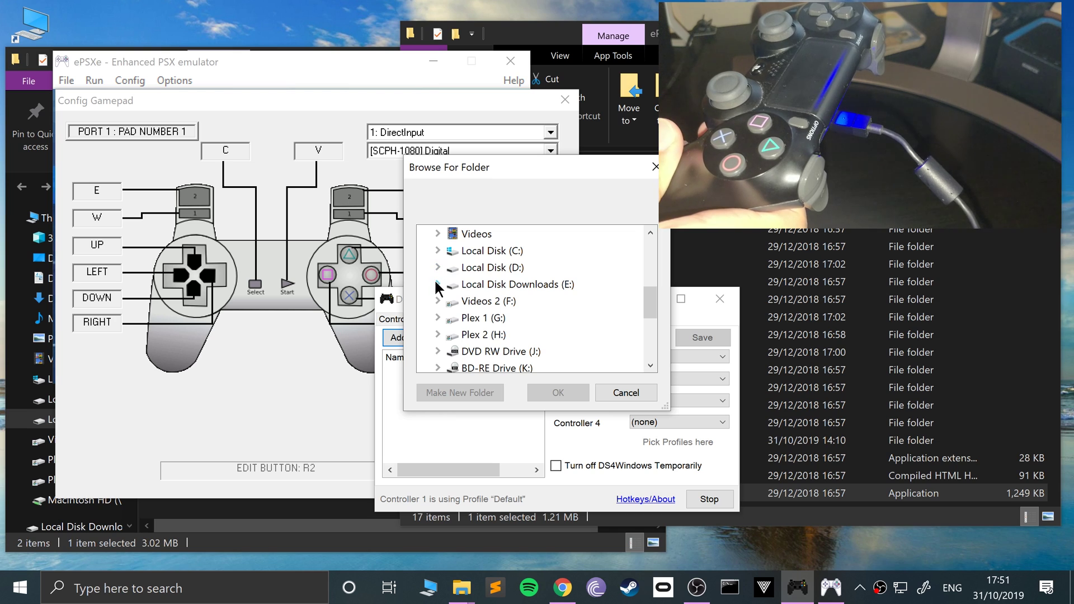
left_click(437, 285)
left_click(452, 301)
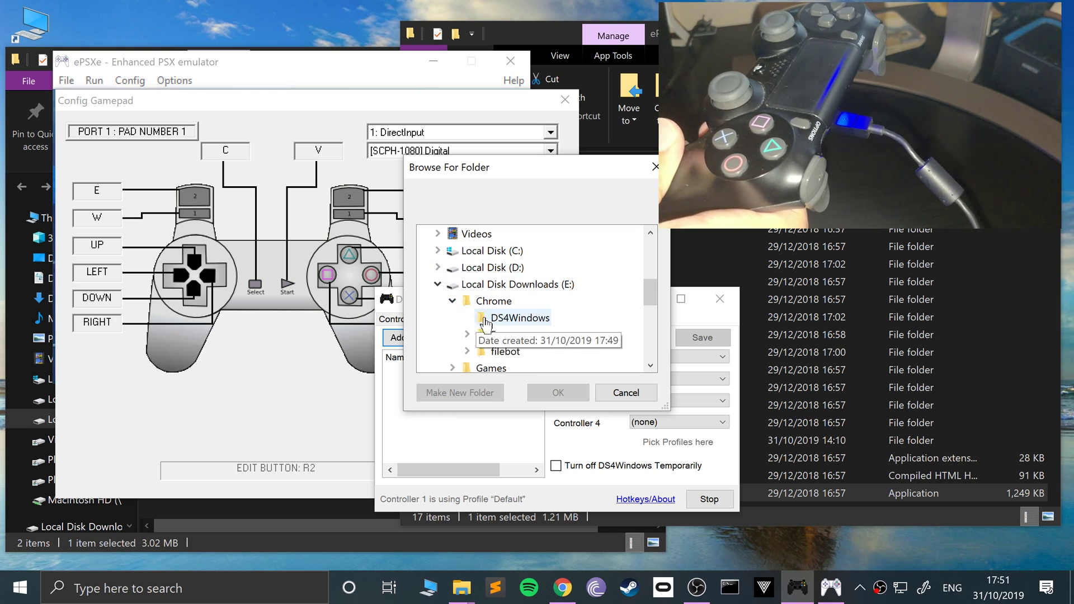
left_click(466, 334)
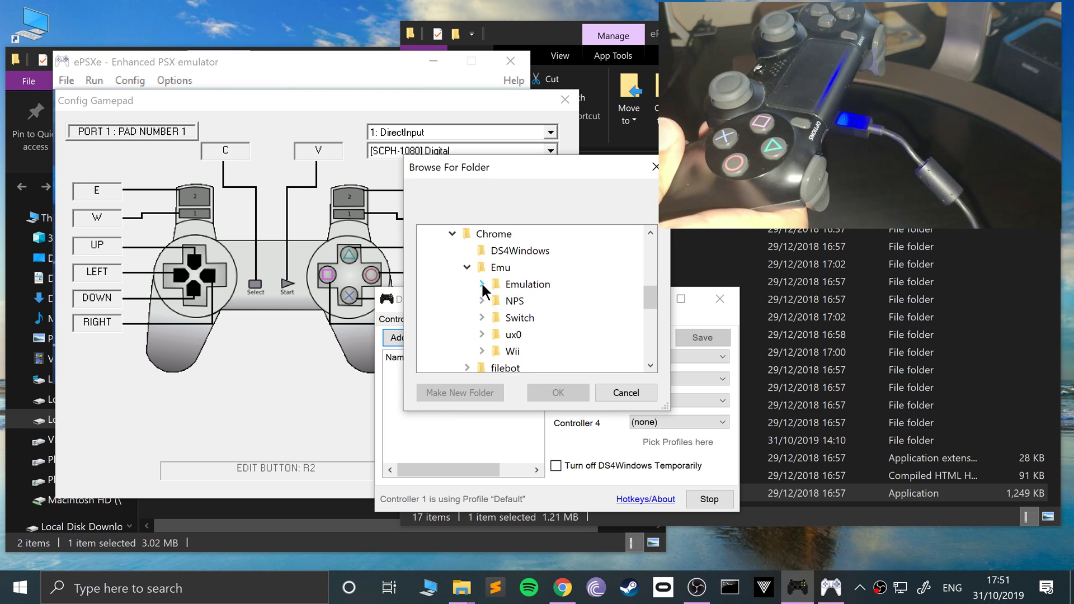
left_click(482, 284)
left_click(496, 284)
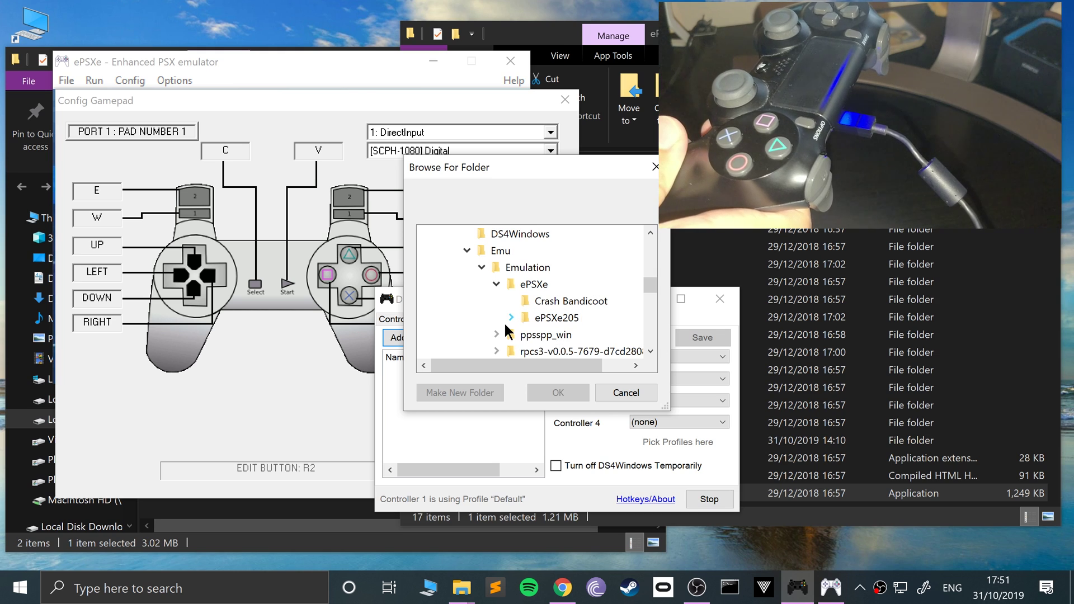
left_click(510, 317)
left_click(544, 236)
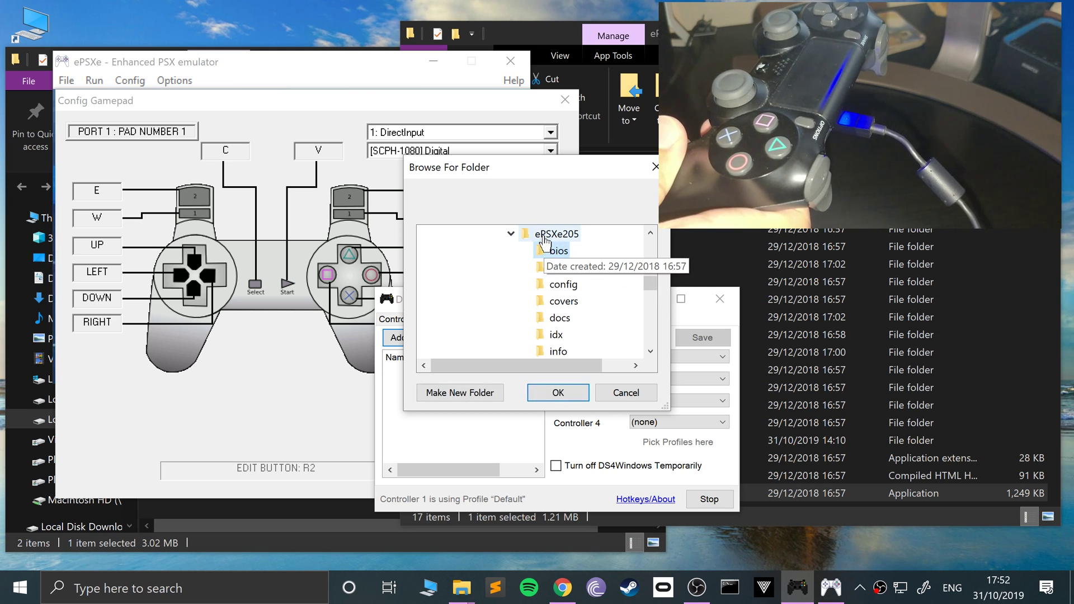
left_click(563, 391)
left_click(390, 369)
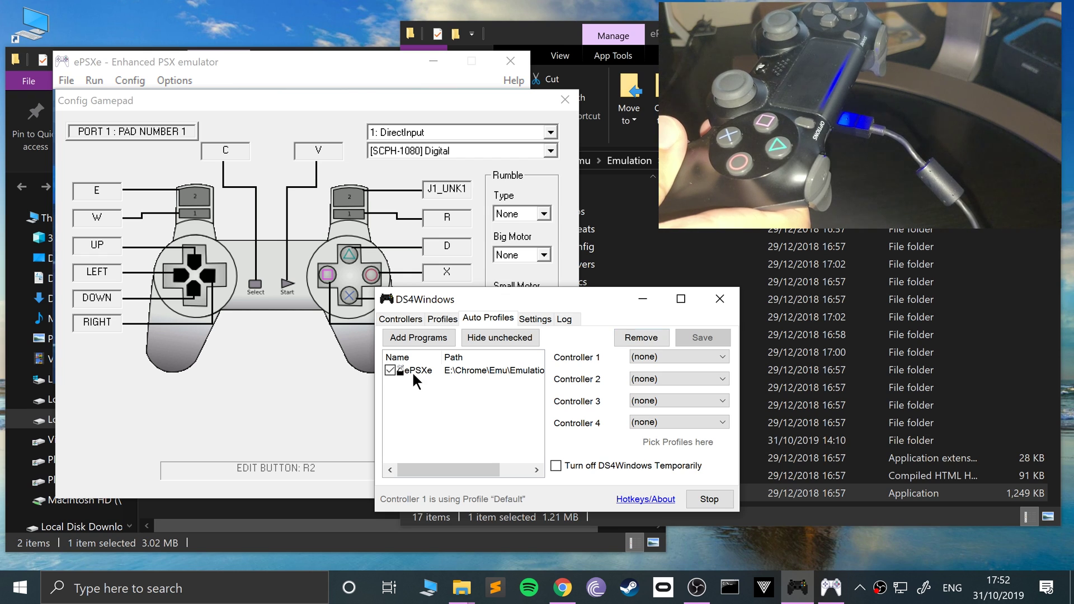
Step: Enable "Turn off DS4Windows Temporarily" for ePSXe, test mapping R2 in the gamepad configuration, and cancel that configuration
left_click(465, 159)
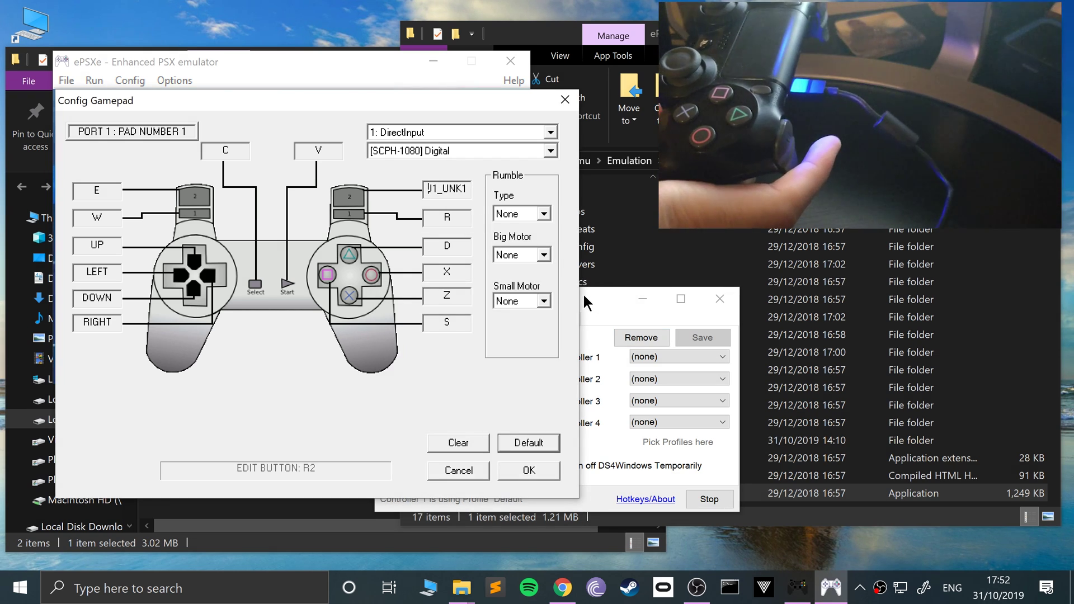
left_click(583, 295)
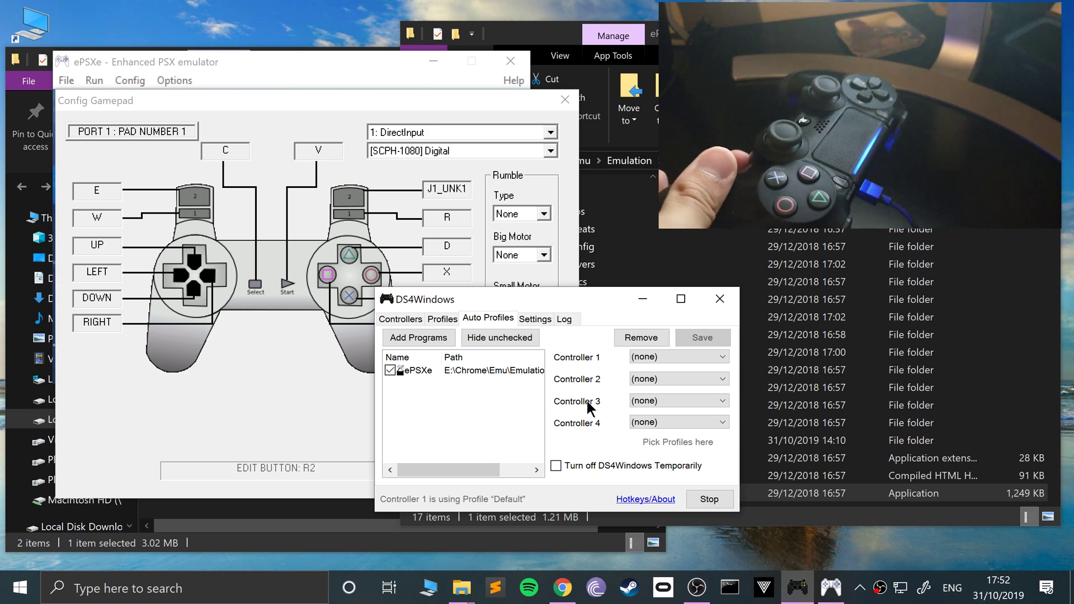
left_click(587, 466)
left_click(475, 235)
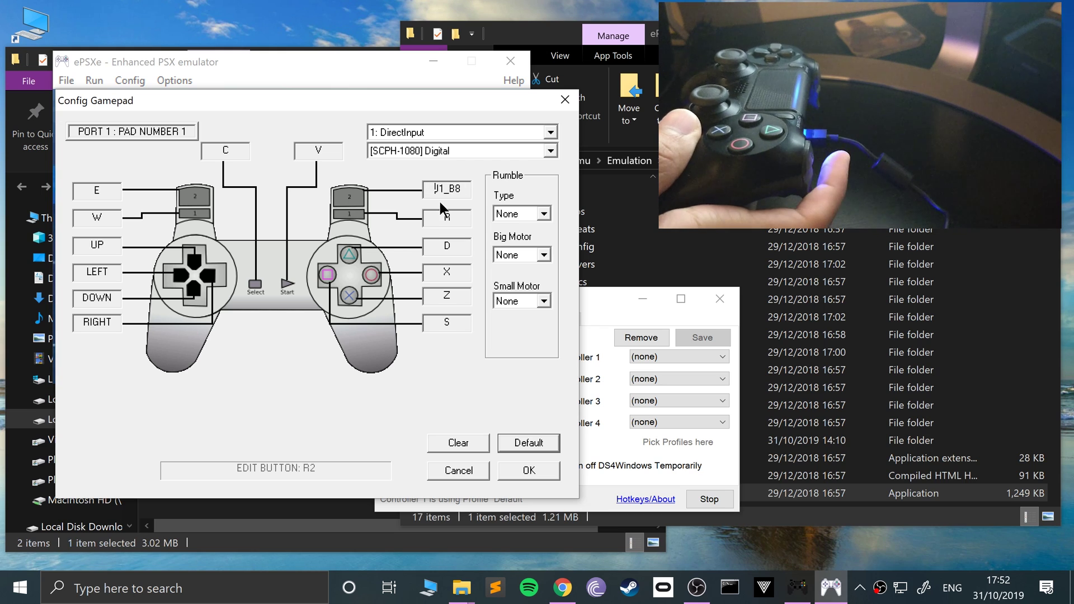
left_click(486, 469)
Step: Reopen the ePSXe gamepad configuration for port 1, pad 1, and assign J1_B8 to R2
left_click(131, 81)
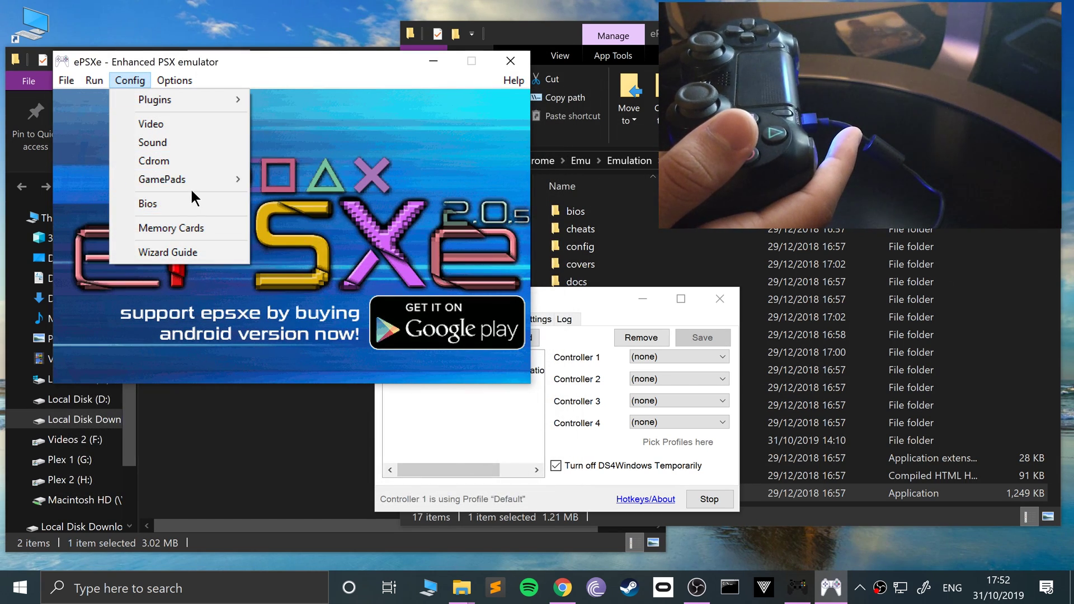
mouse_move(202, 178)
mouse_move(283, 180)
left_click(358, 180)
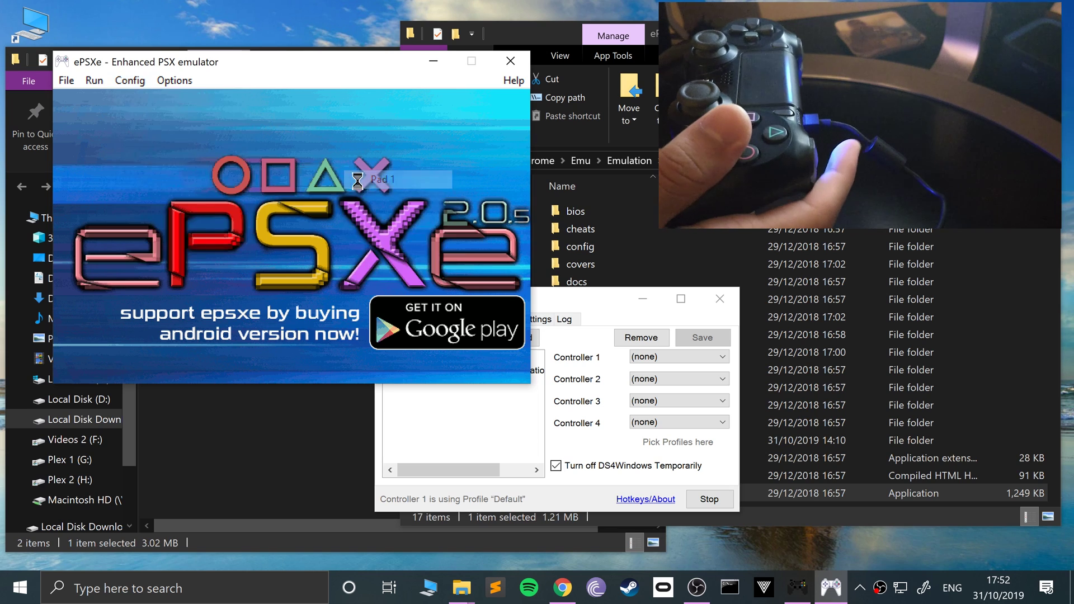
left_click(450, 192)
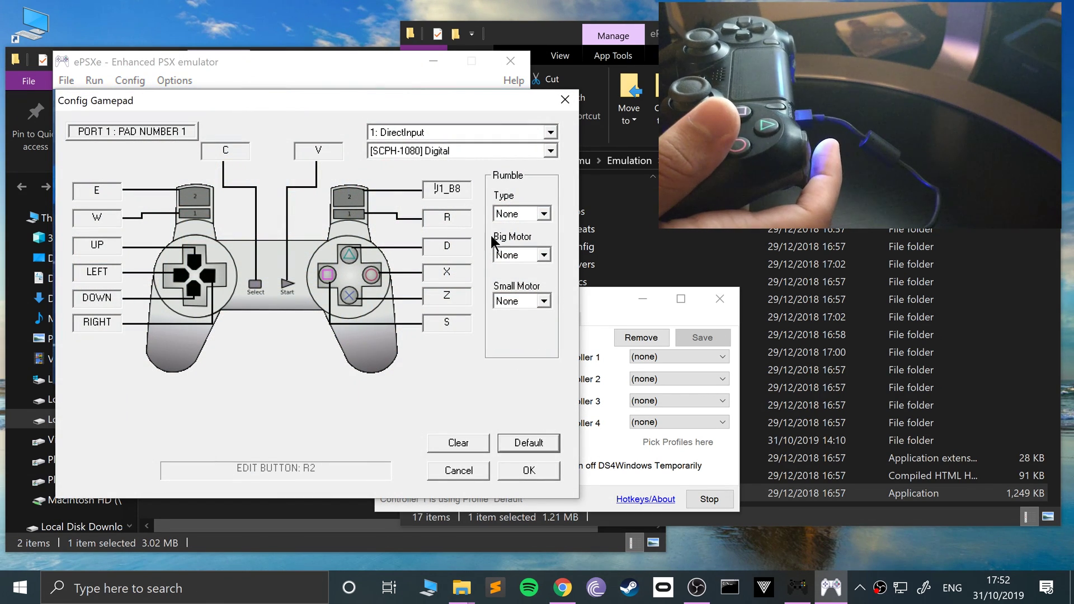
Step: Disable "Turn off DS4Windows Temporarily" for ePSXe in DS4Windows and close the ePSXe gamepad configuration
left_click(589, 296)
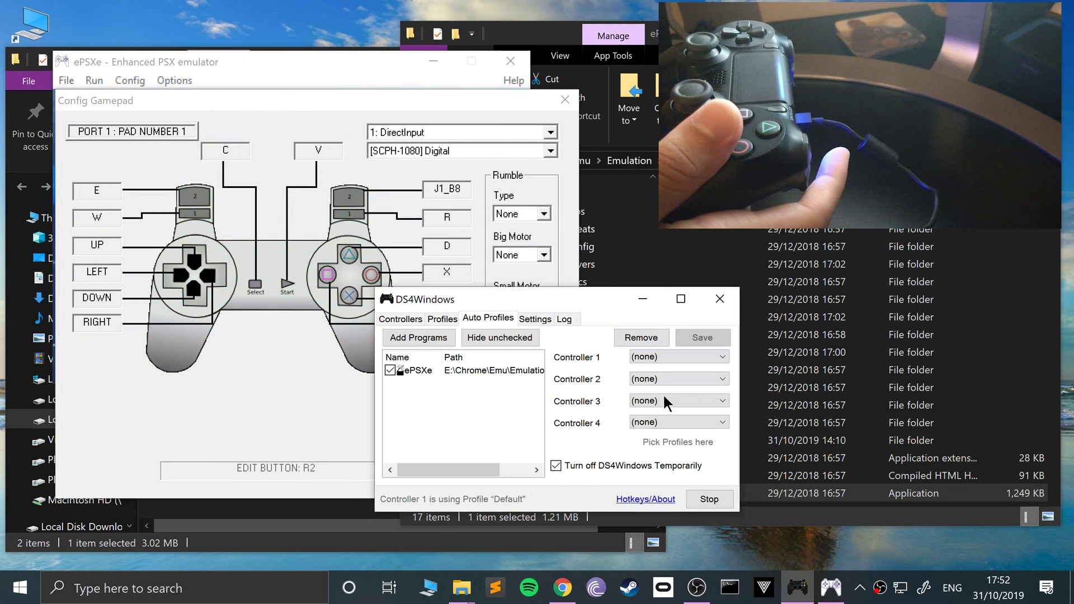
left_click(590, 465)
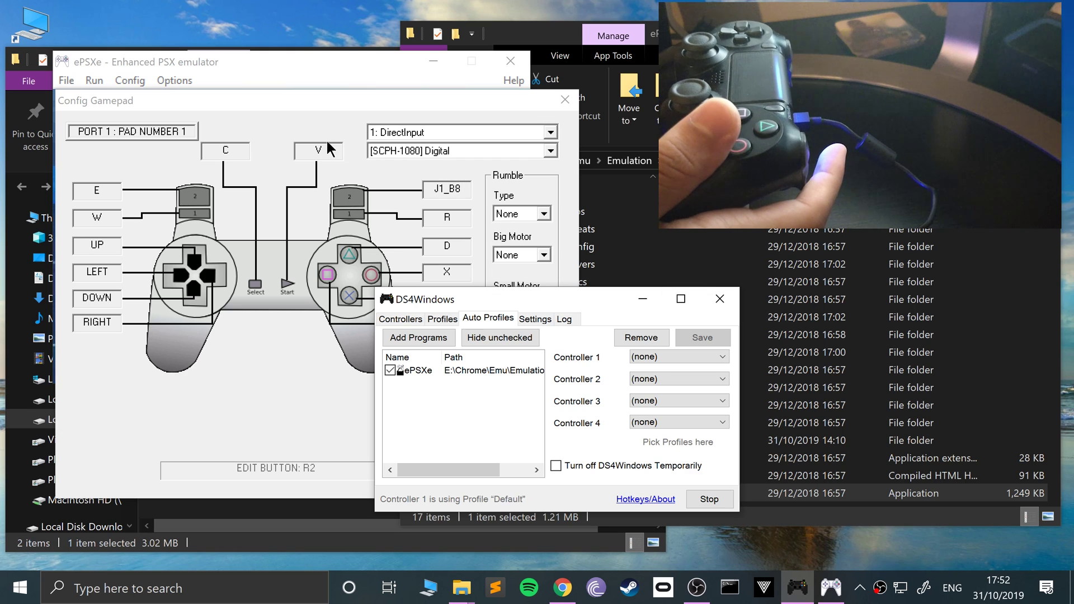
left_click(308, 108)
left_click(564, 101)
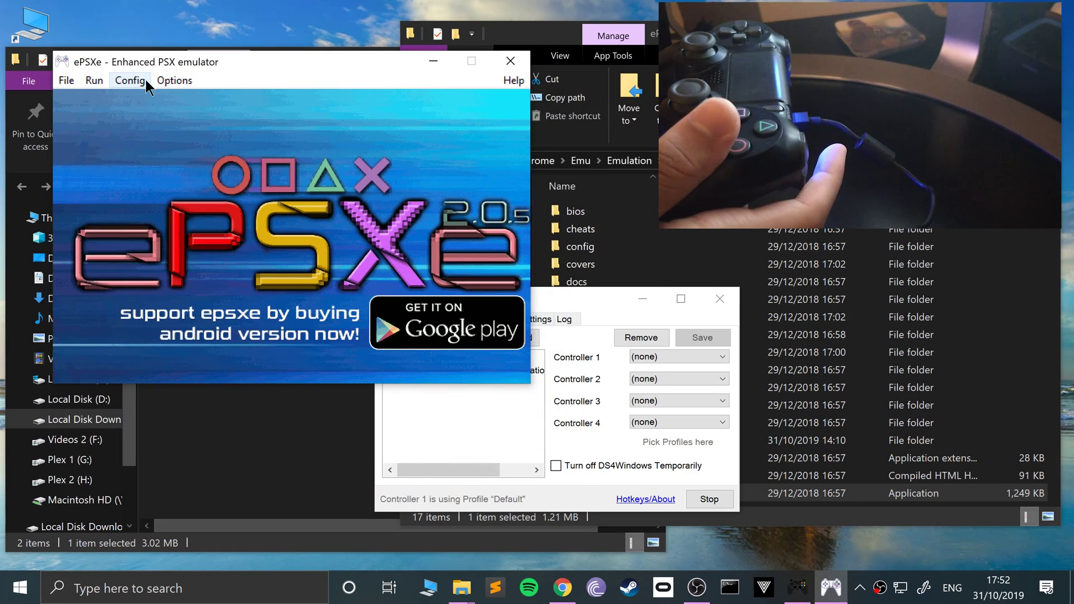
Step: Open the gamepad configuration for pad 1 in ePSXe and map R2 to J1_B8
left_click(143, 80)
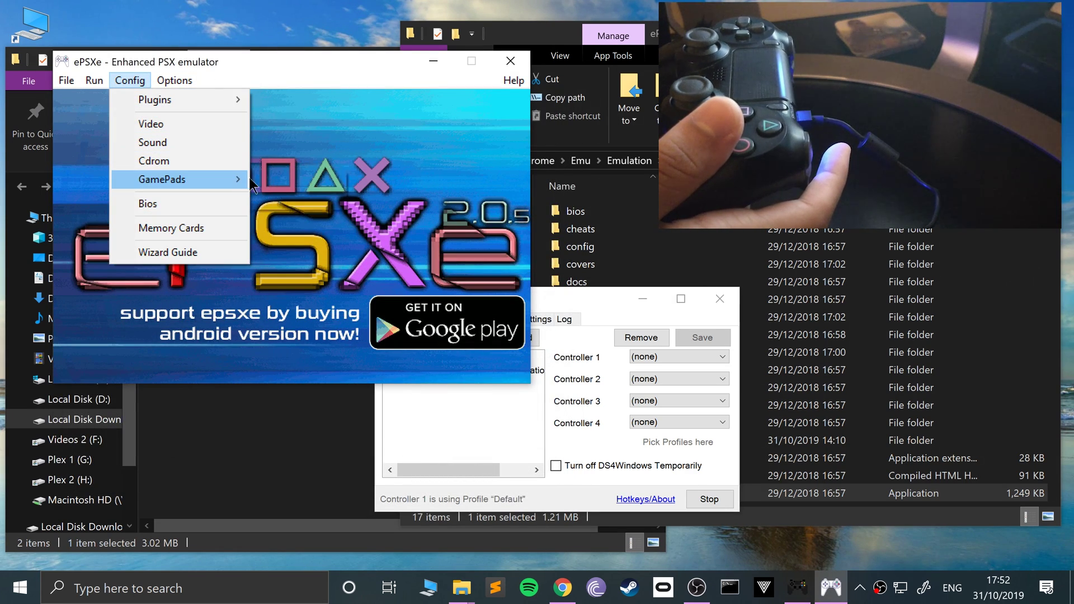
mouse_move(246, 179)
mouse_move(291, 180)
left_click(384, 178)
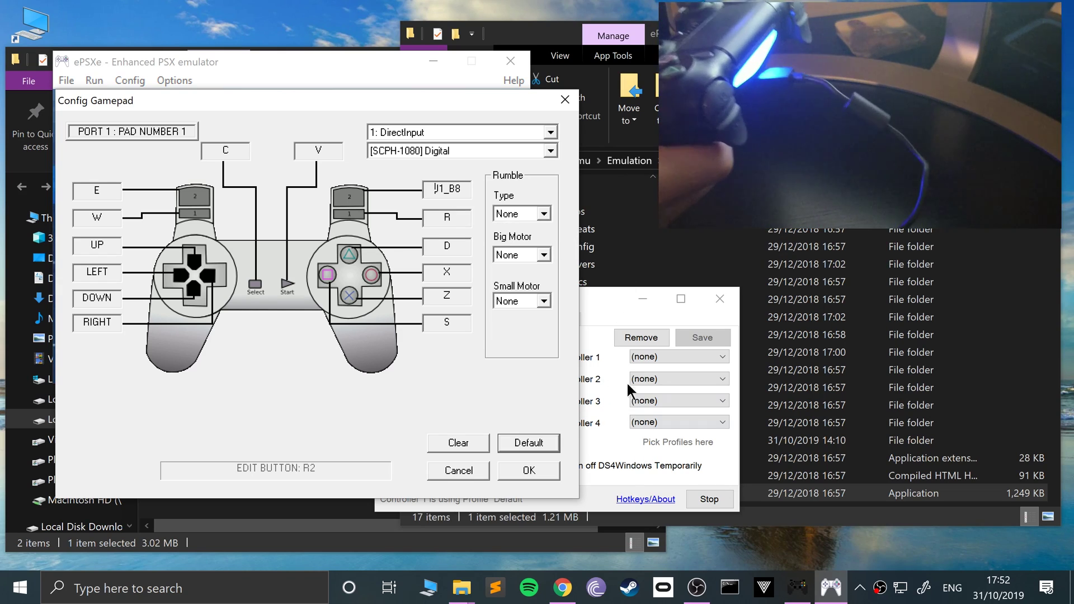
left_click(603, 305)
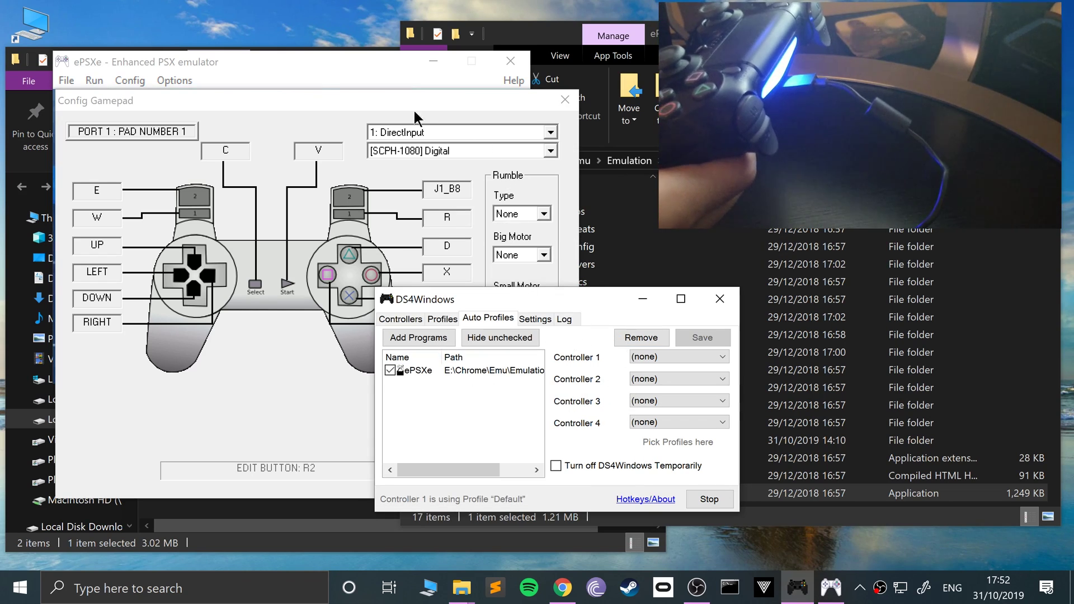
left_click(302, 103)
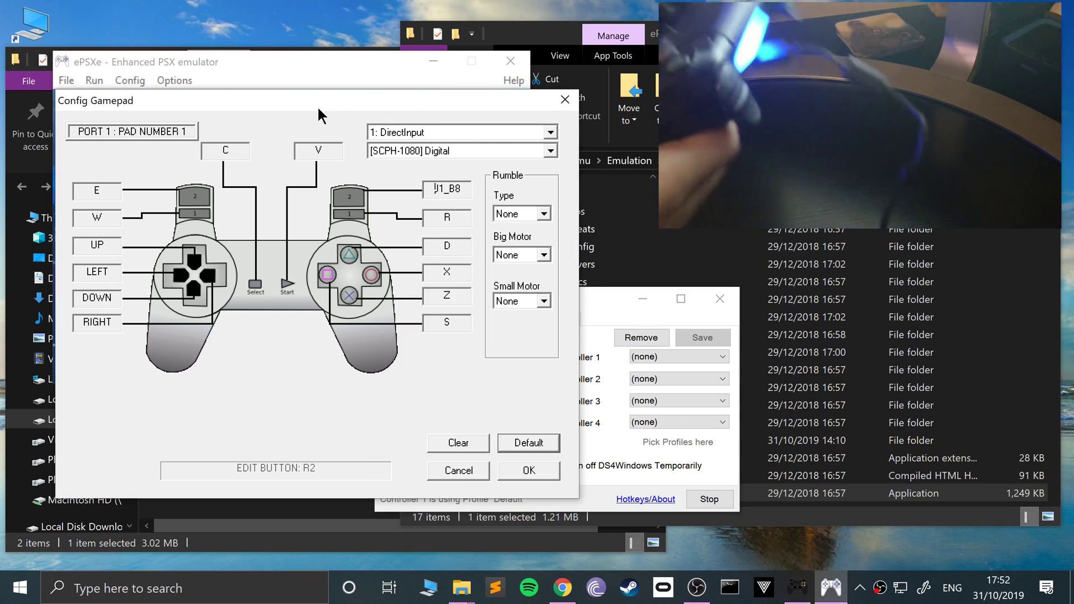
Step: Map R1 to J1_B6, Triangle to J1_B4, Circle to J2_B2 and X to J2_B1
left_click(442, 213)
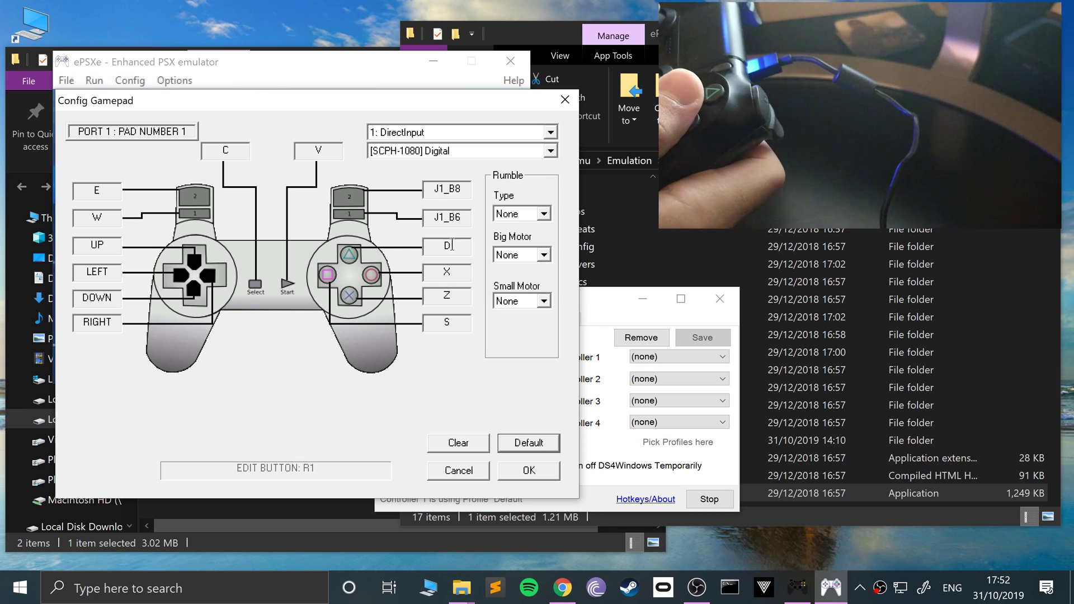
left_click(450, 245)
left_click(451, 269)
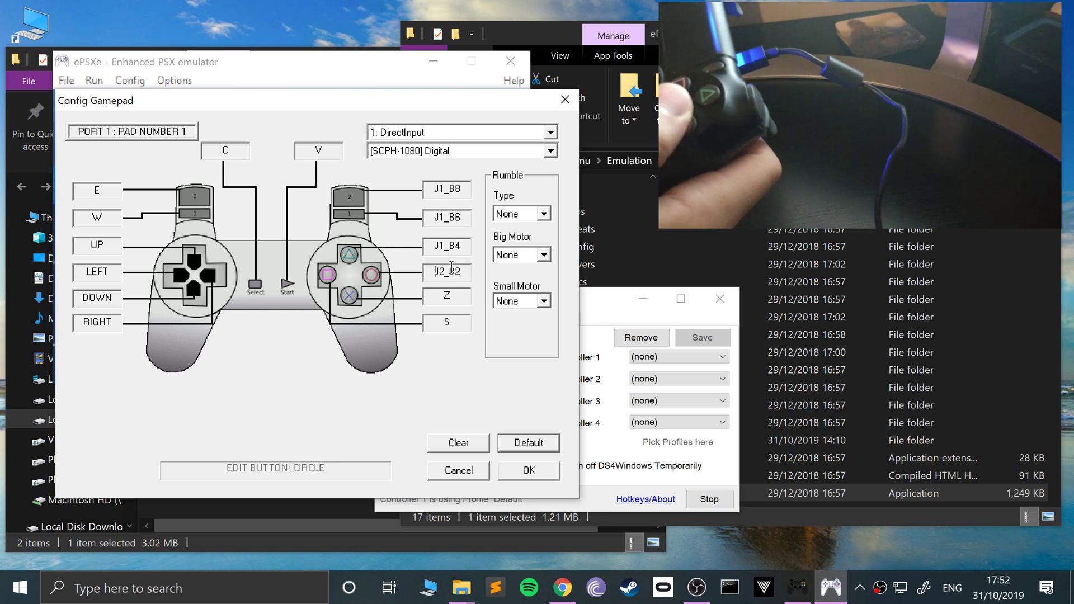
left_click(441, 291)
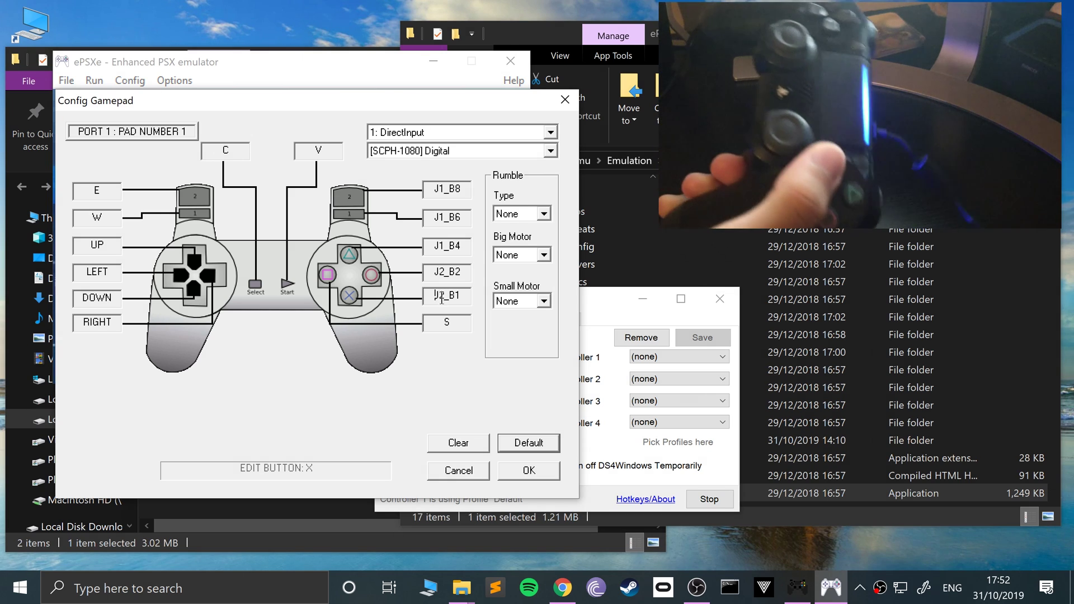
Step: Map Square to J1_B1, Start to J2_B8 and Select to J2_B7
left_click(446, 321)
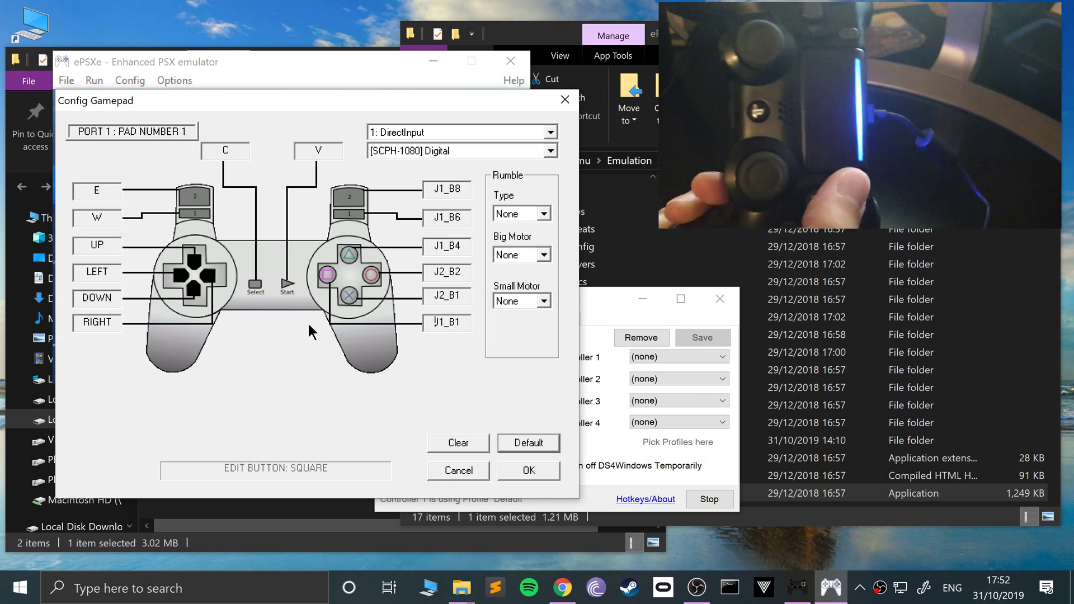
left_click(318, 154)
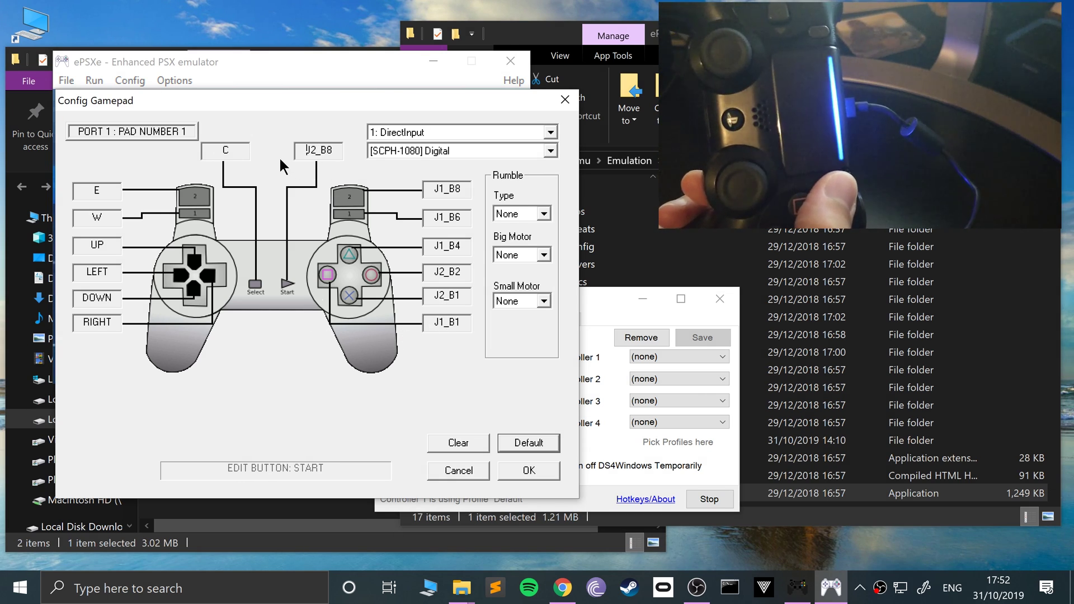
left_click(237, 150)
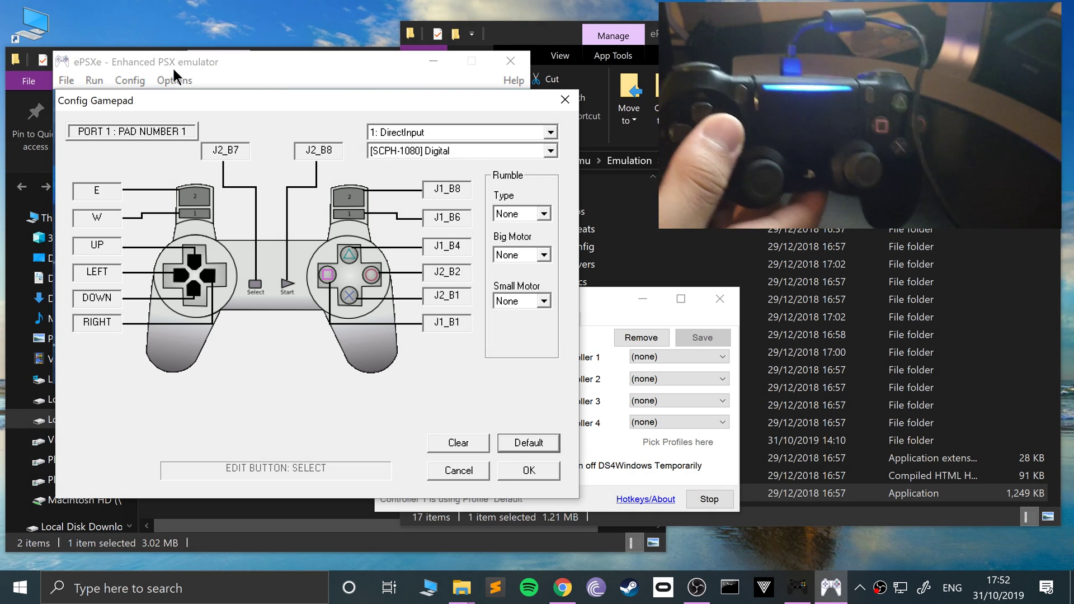
Step: Map the D-pad directions to their matching POV1 inputs, L1 to J1_B5 and L2 to J1_B7, and save the gamepad configuration
left_click(83, 322)
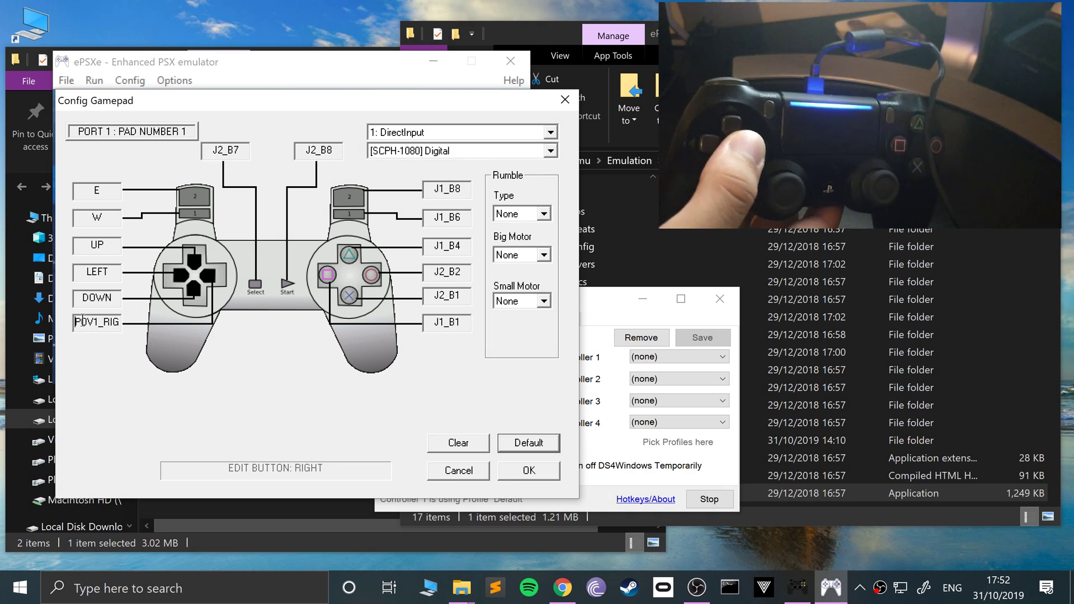
left_click(96, 273)
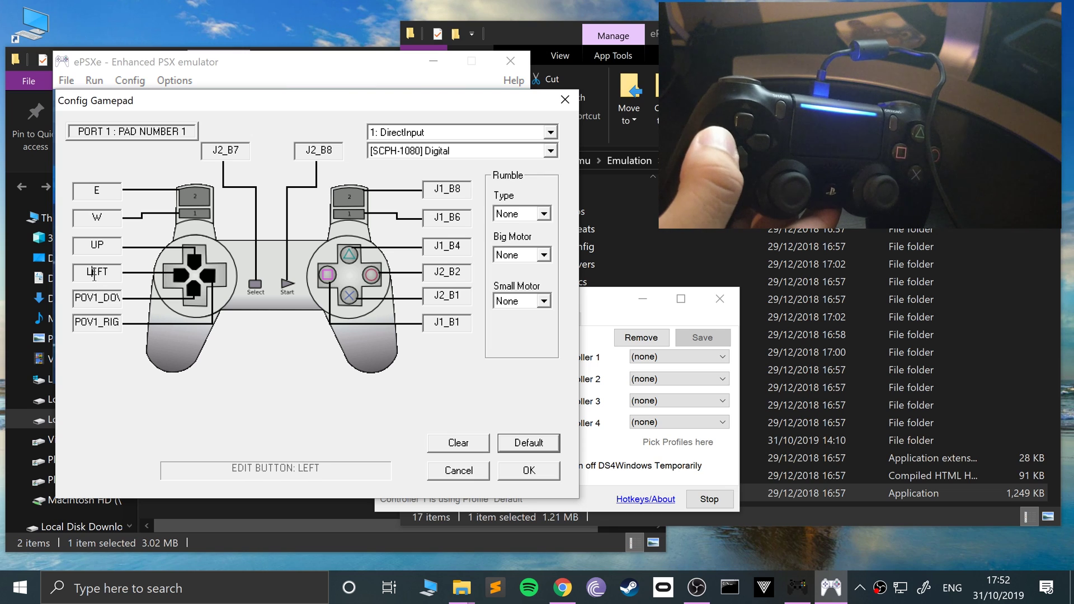
left_click(99, 247)
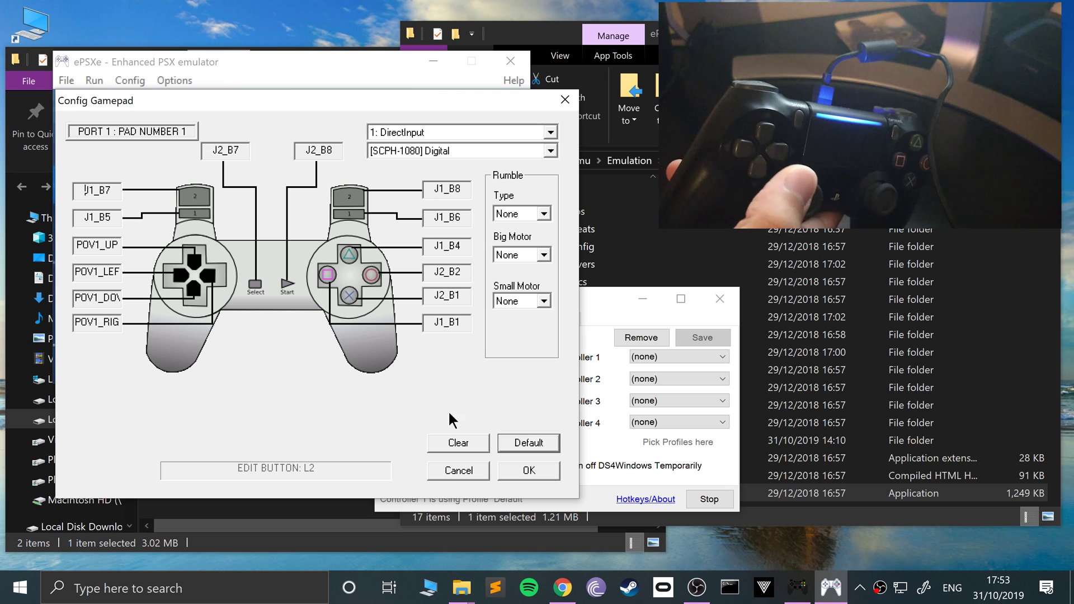
left_click(517, 471)
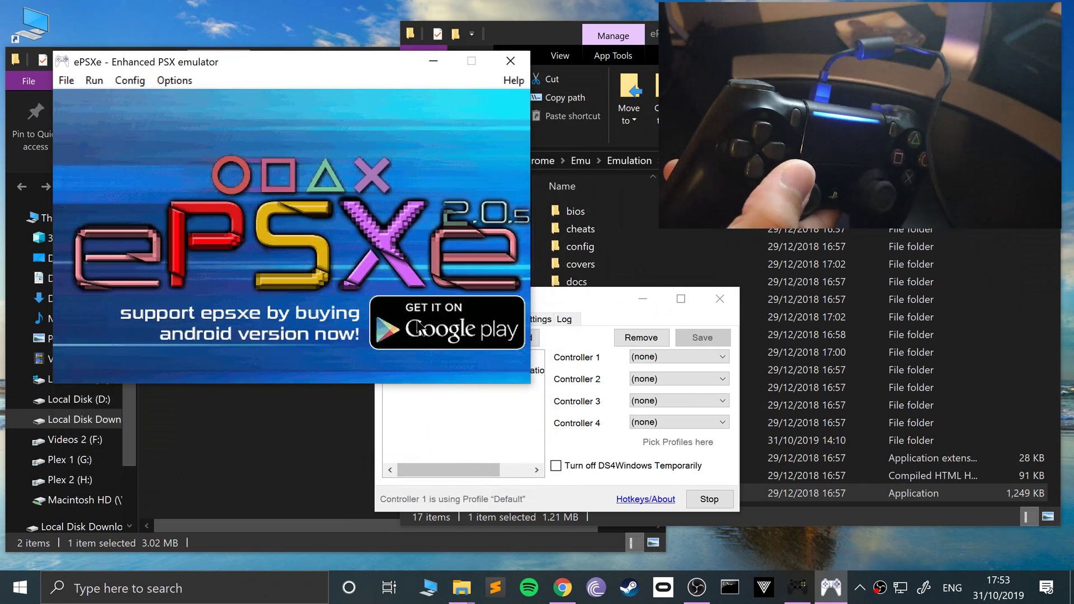
Step: Run the ISO image Crash Bandicoot.bin from the Crash Bandicoot folder to test the controller in the game
left_click(62, 81)
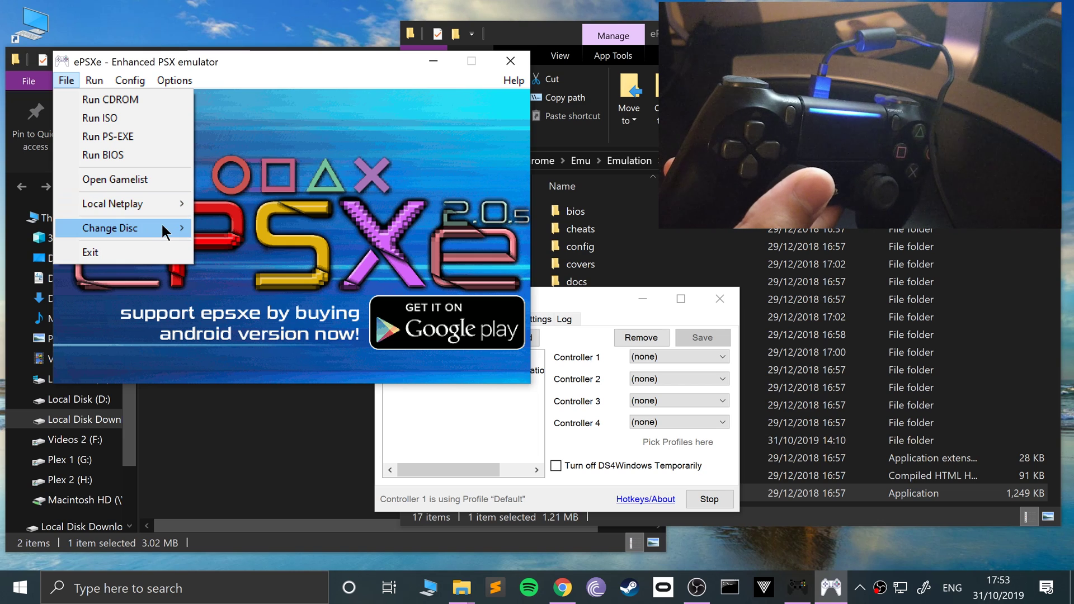
left_click(130, 119)
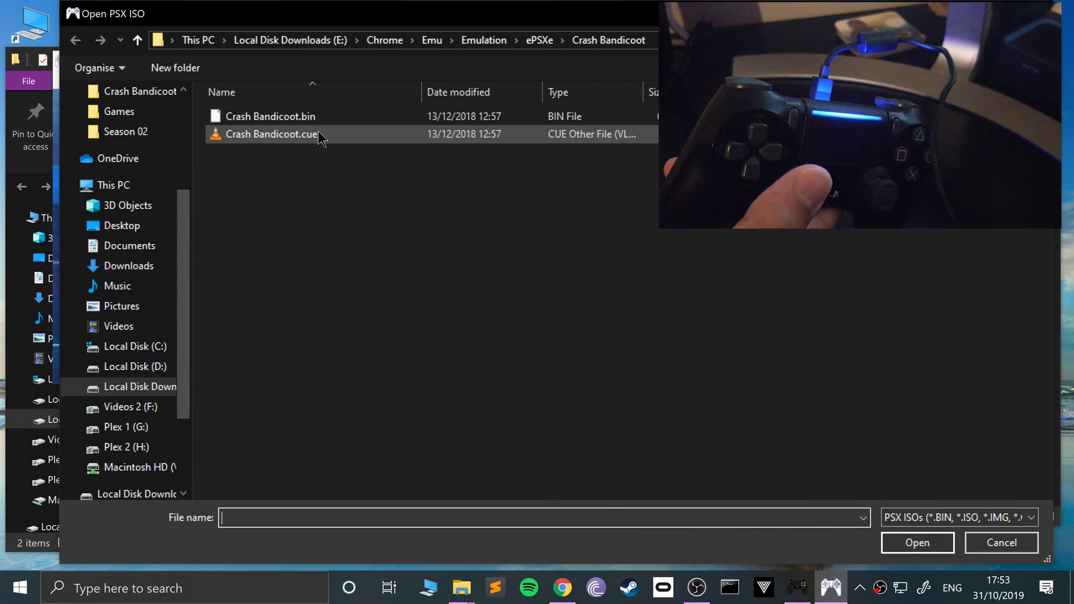
left_click(308, 118)
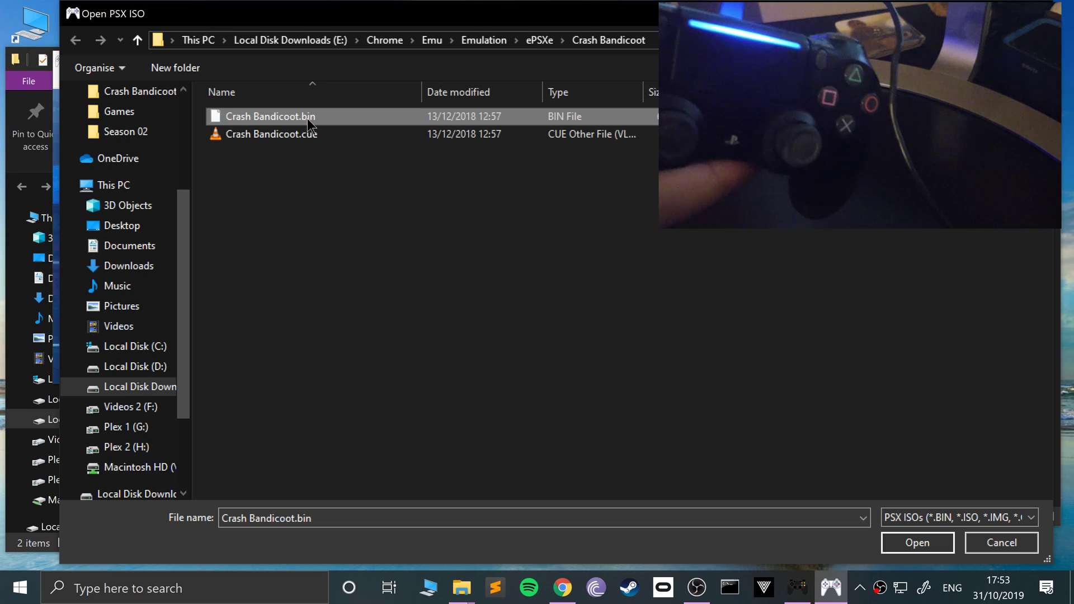
double_click(308, 120)
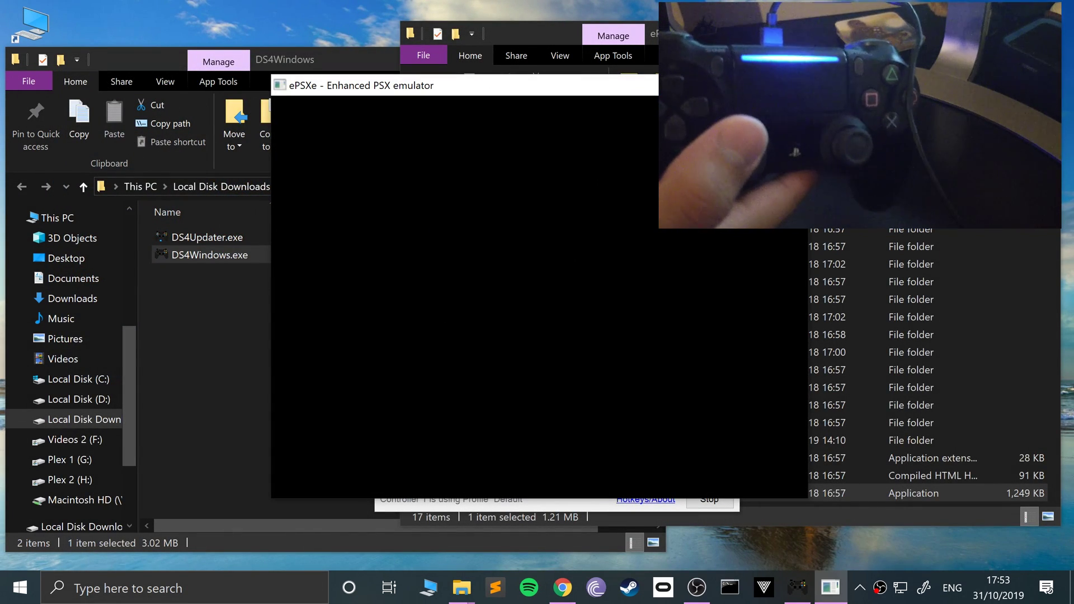
key("Escape")
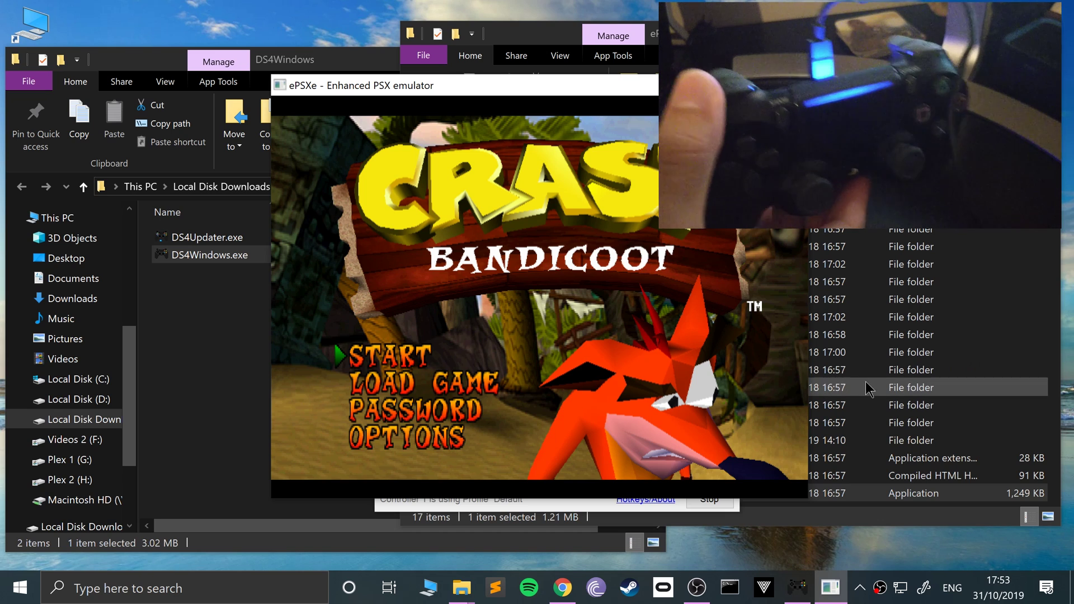
Step: Choose LG ULTRAWIDE (NVIDIA High Definition Audio) as the output device in the Windows Sound settings, then close them
left_click(860, 587)
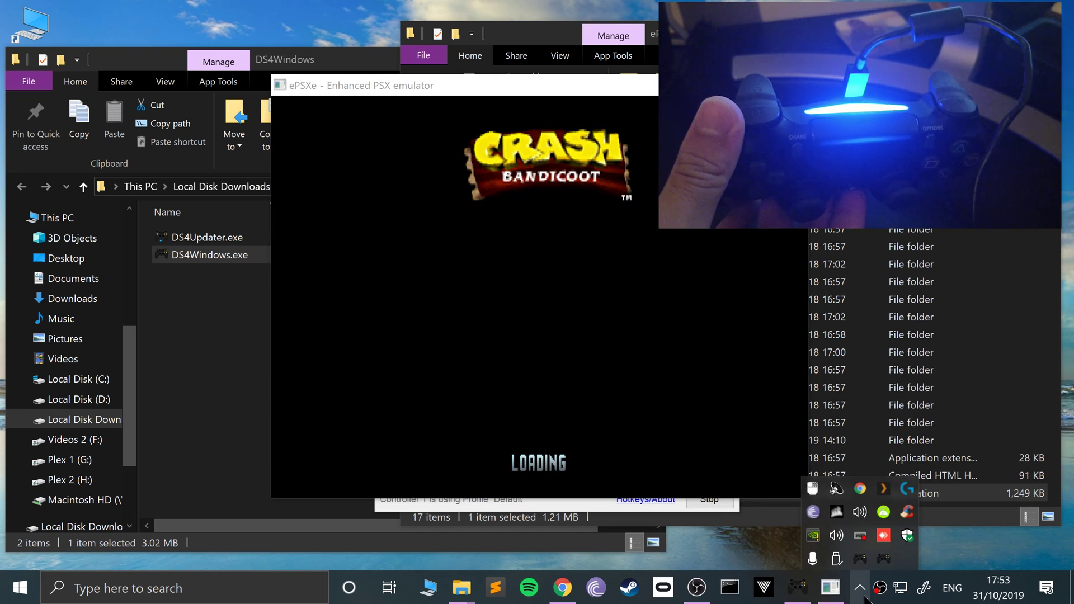
right_click(859, 510)
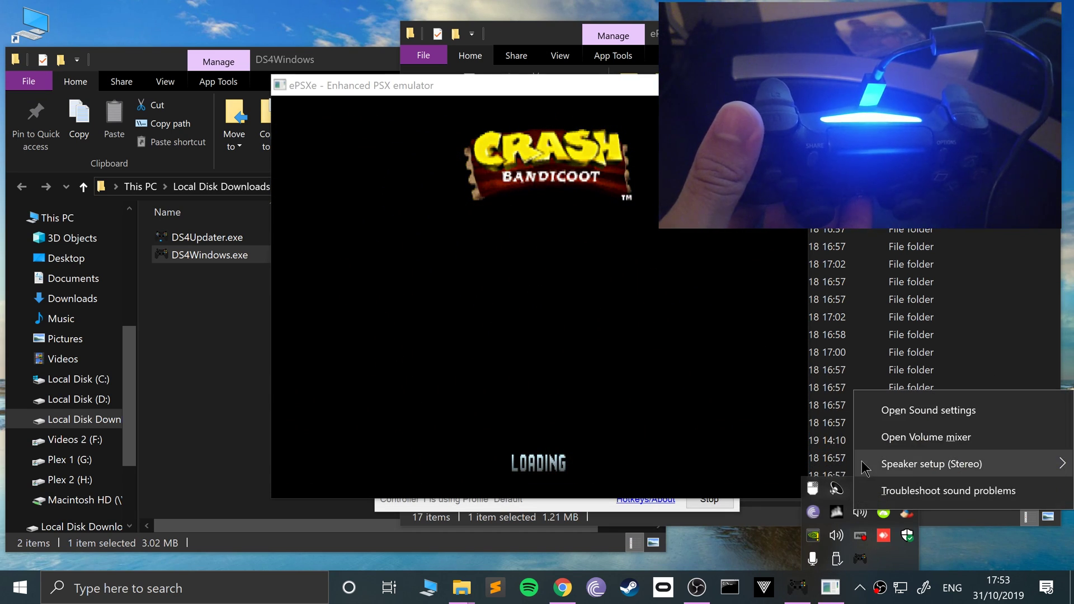
left_click(871, 418)
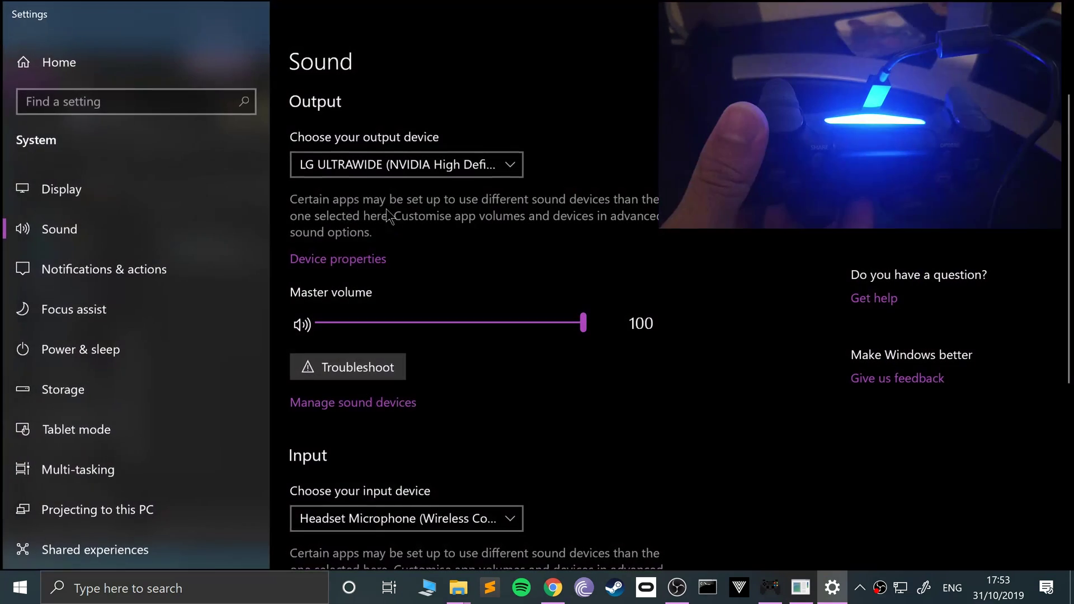
left_click(401, 166)
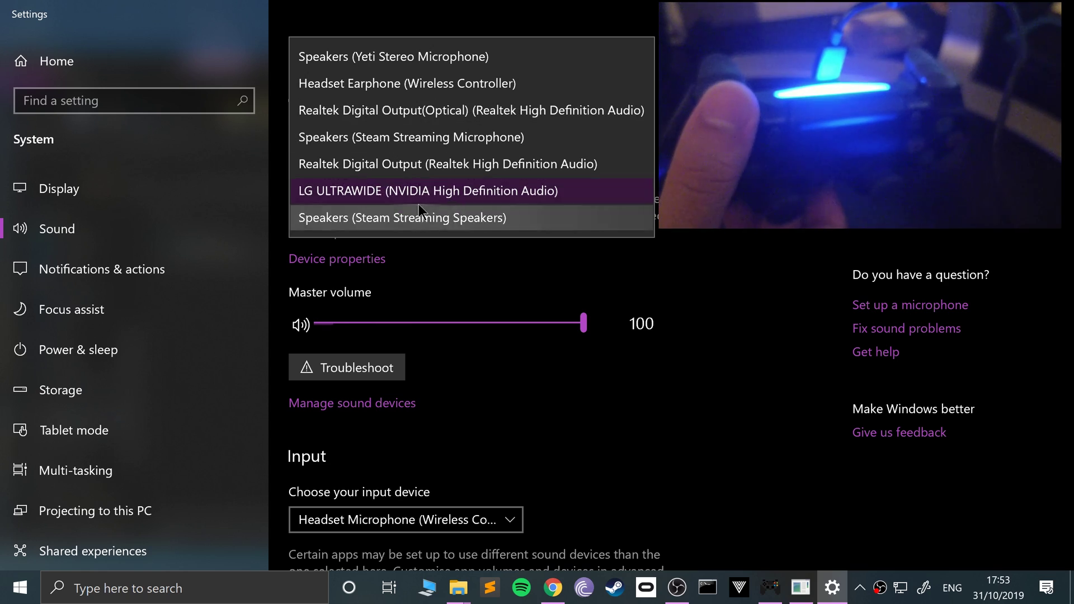
left_click(425, 193)
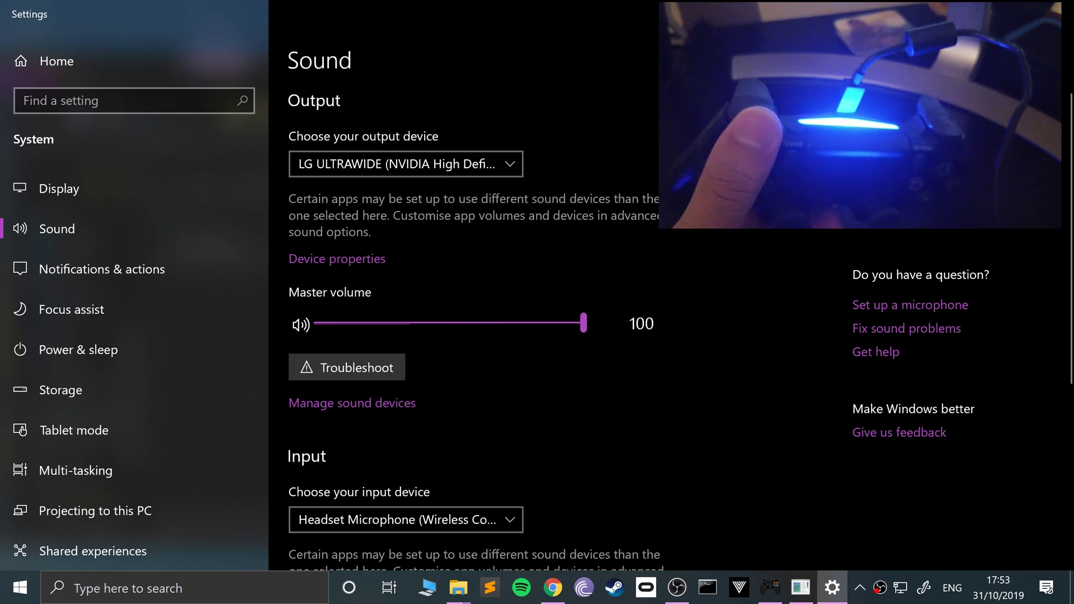
left_click(1064, 17)
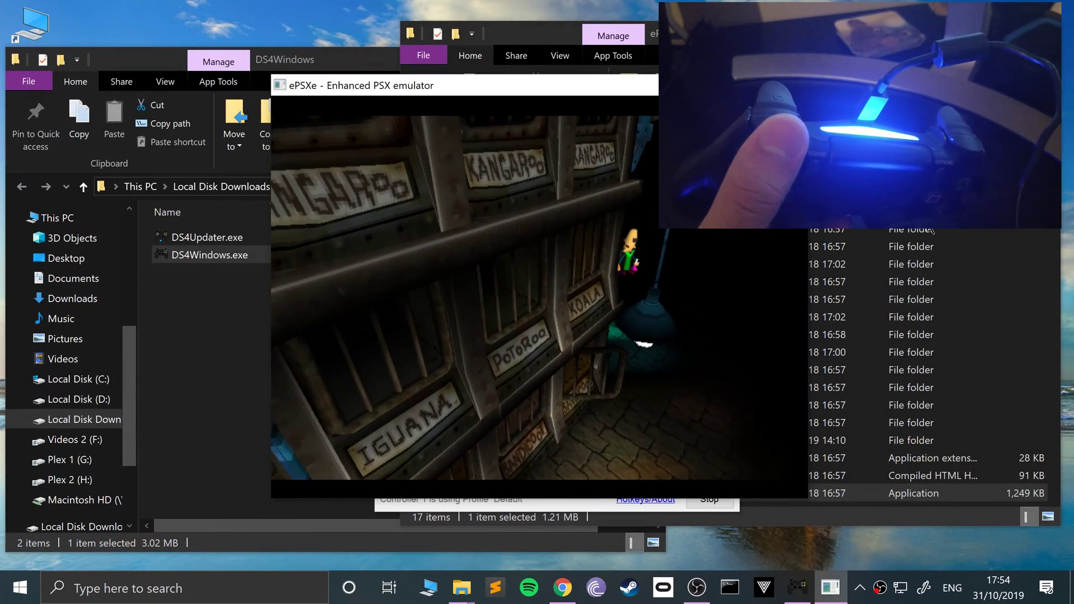